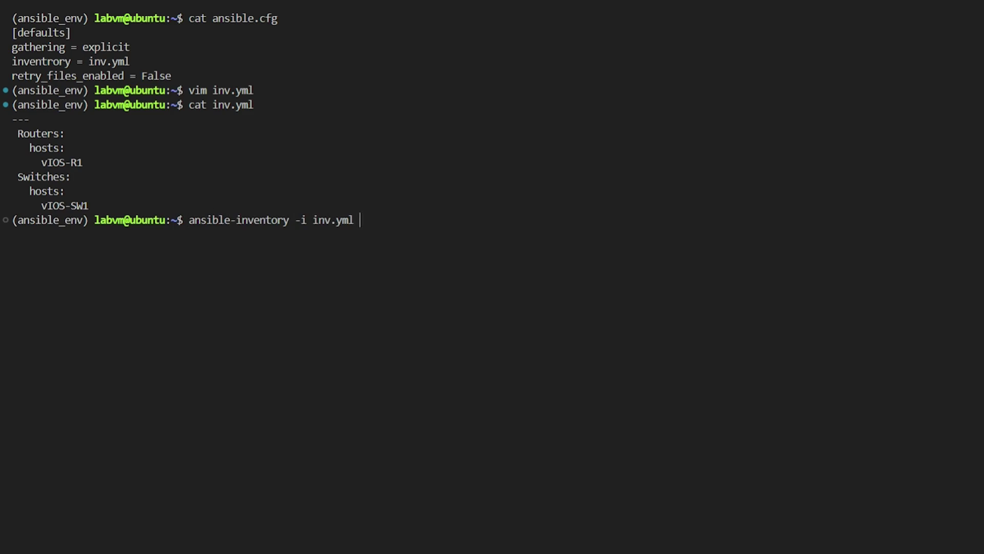
text(--list)
List the whole inventory as JSON with ansible-inventory --list.
key(Return)
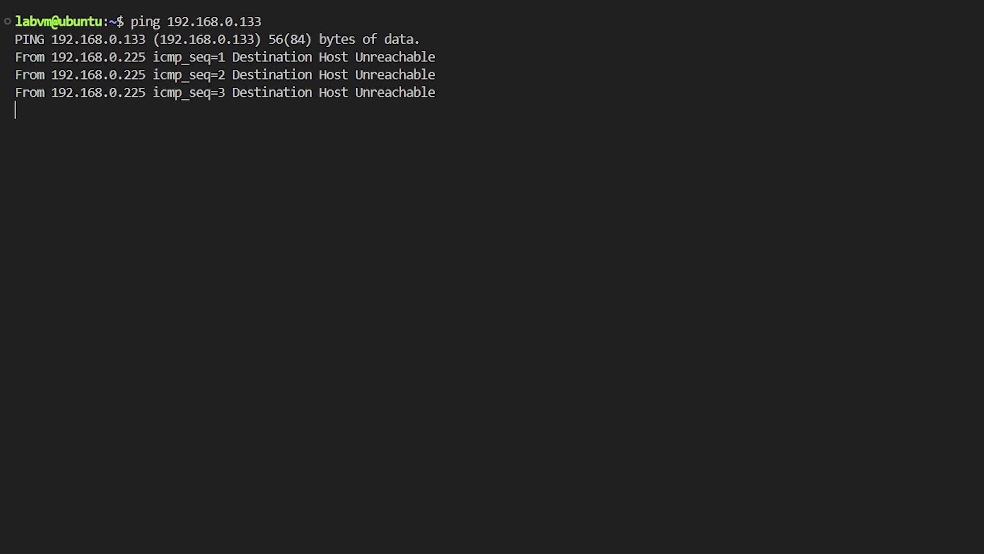
Stop the failing ping, then get replies from 192.168.0.133 and 192.168.0.134.
key(ctrl+c)
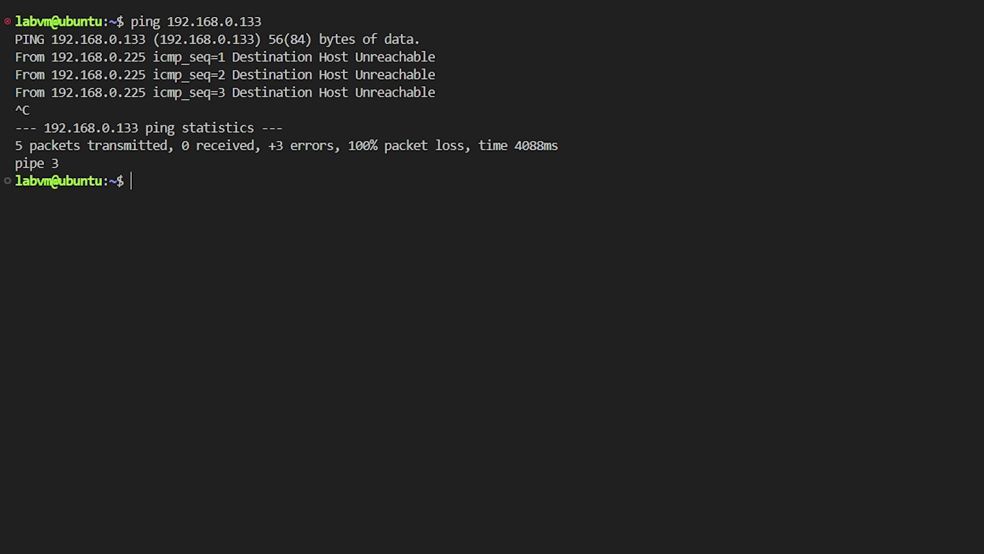
key(ctrl+l)
text(p)
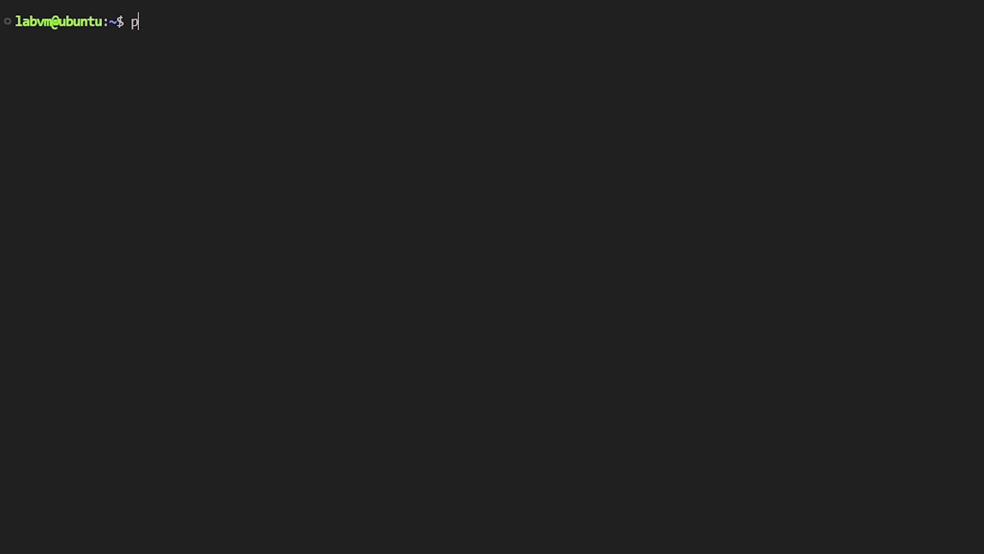
text(ing 12)
key(BackSpace)
text(92.168.)
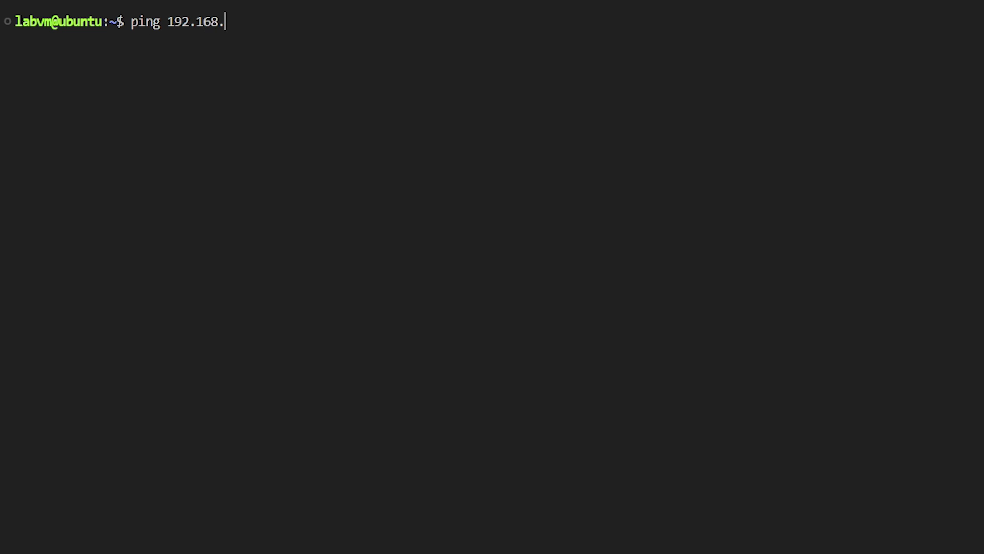
text(0.133)
key(Return)
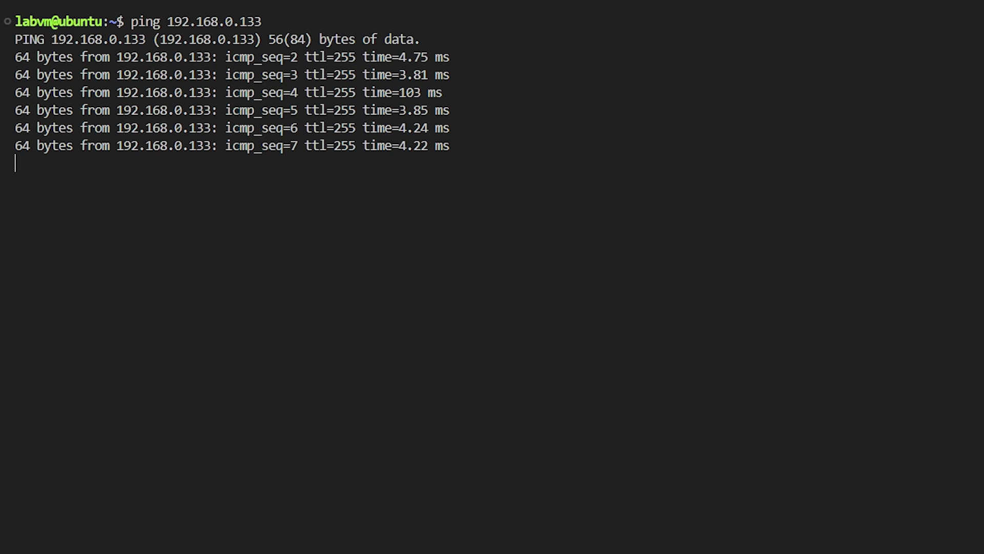
key(ctrl+c)
key(Up)
key(BackSpace)
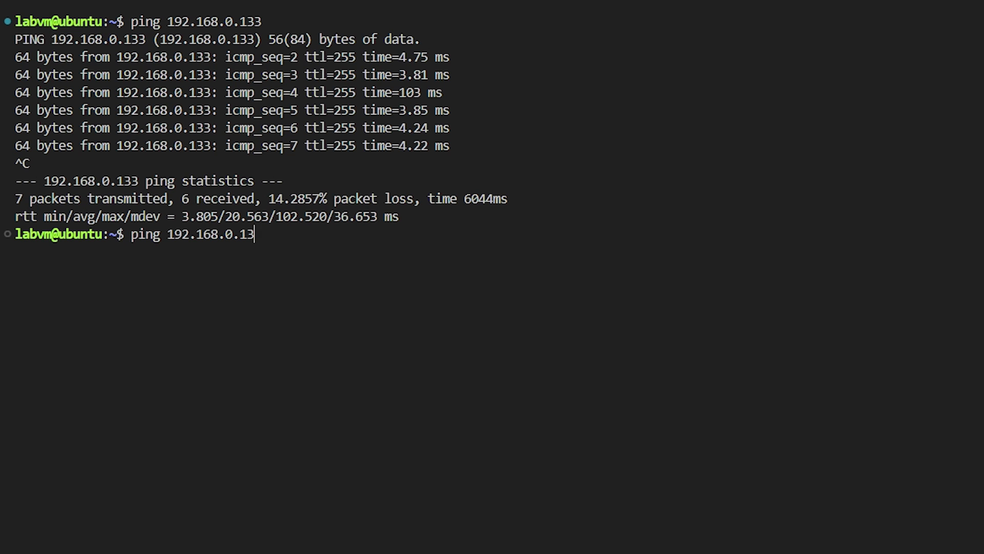
text(4)
key(Return)
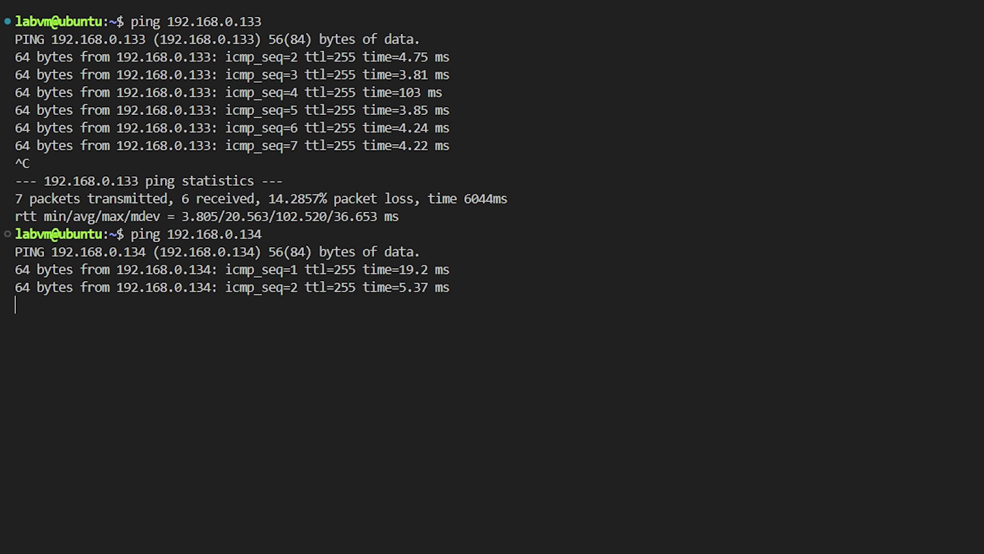
key(ctrl+c)
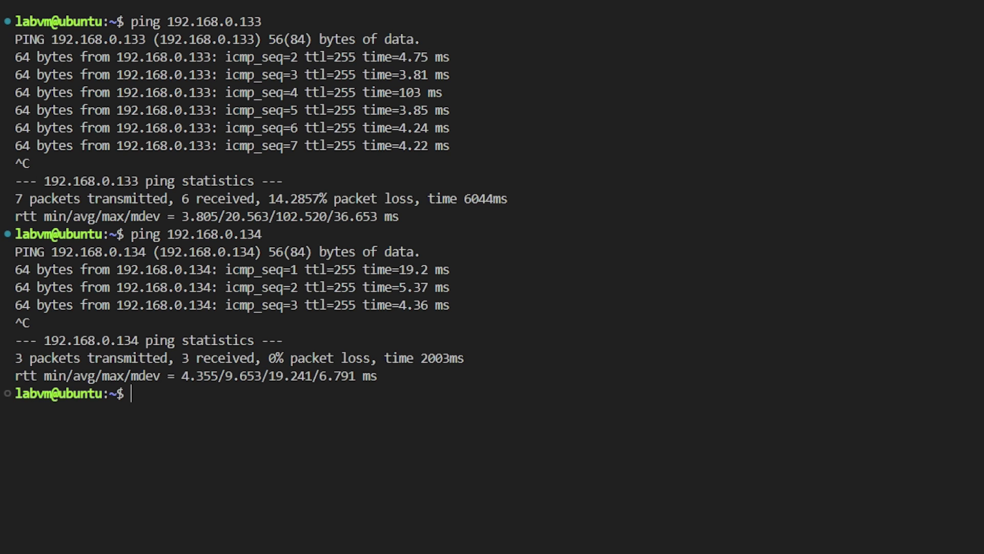
text(clear)
Clear the screen and confirm Python 3.8.10 is installed at /usr/bin/python.
key(Return)
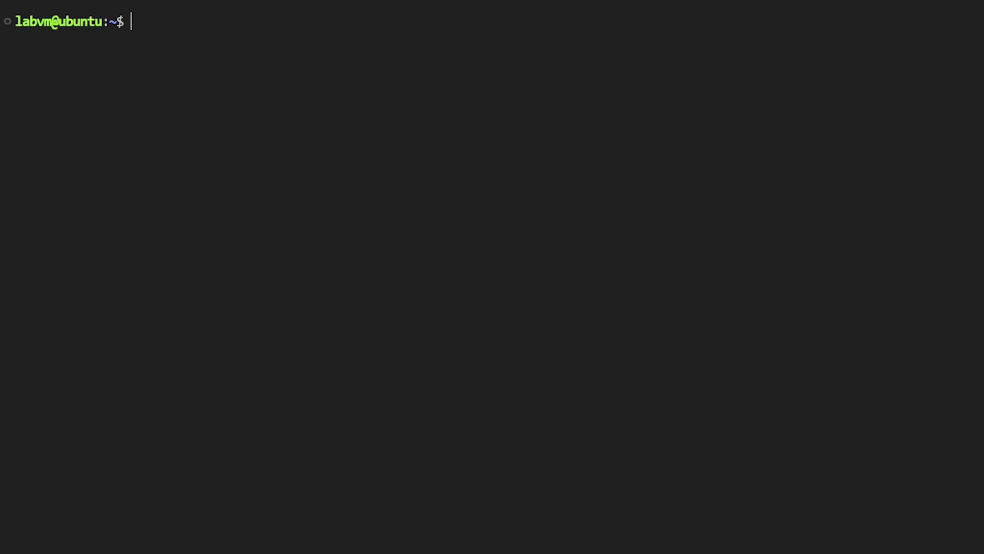
text(python --)
text(version)
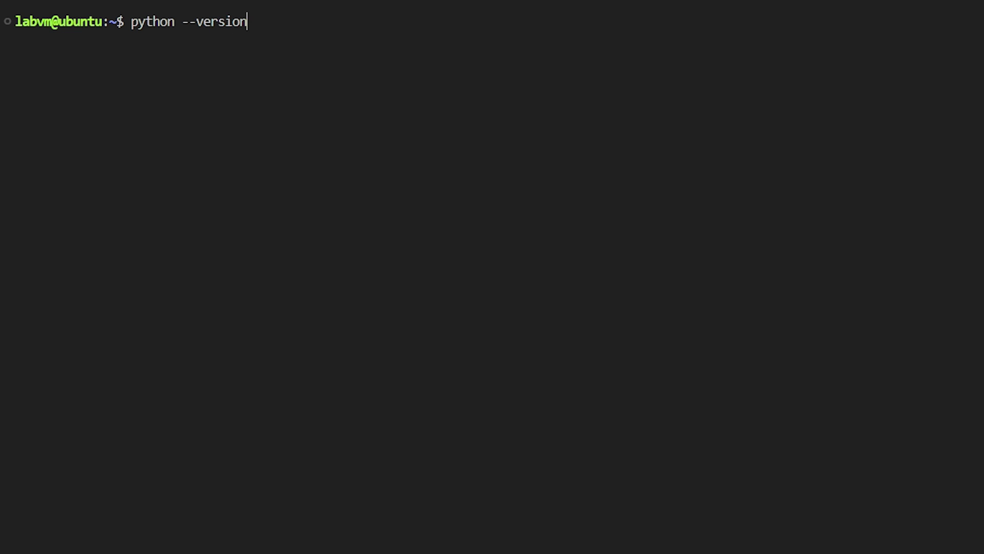
key(Return)
text(wh)
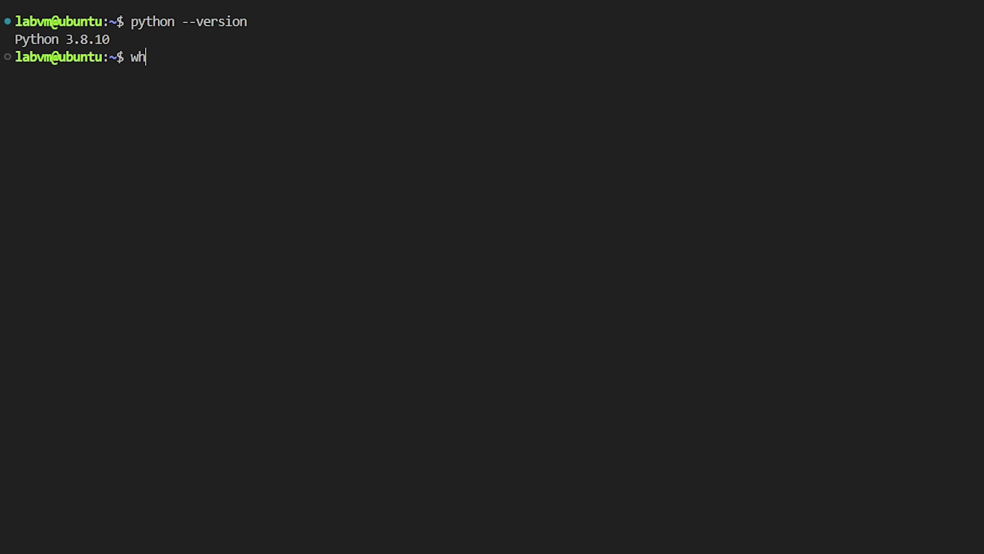
text(ich pytho)
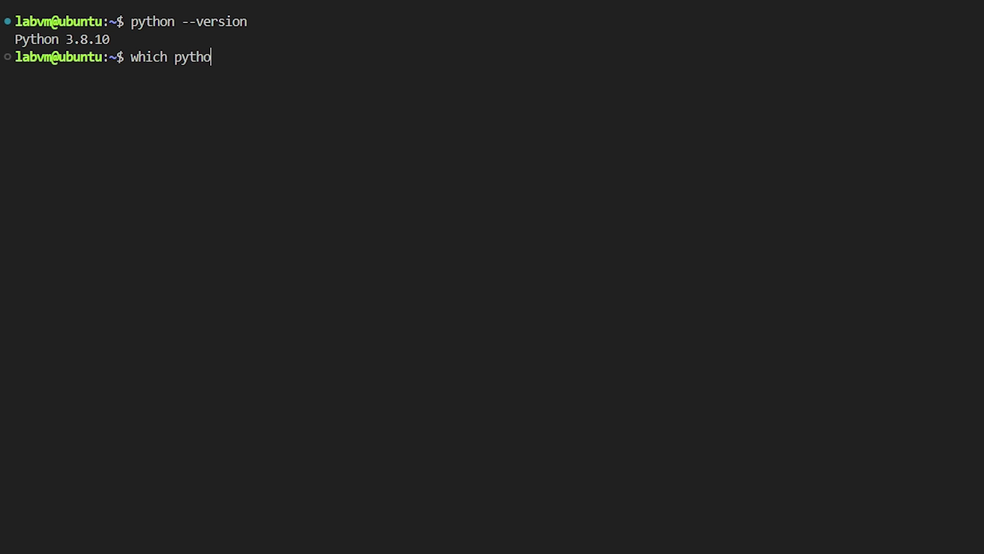
text(n)
key(Return)
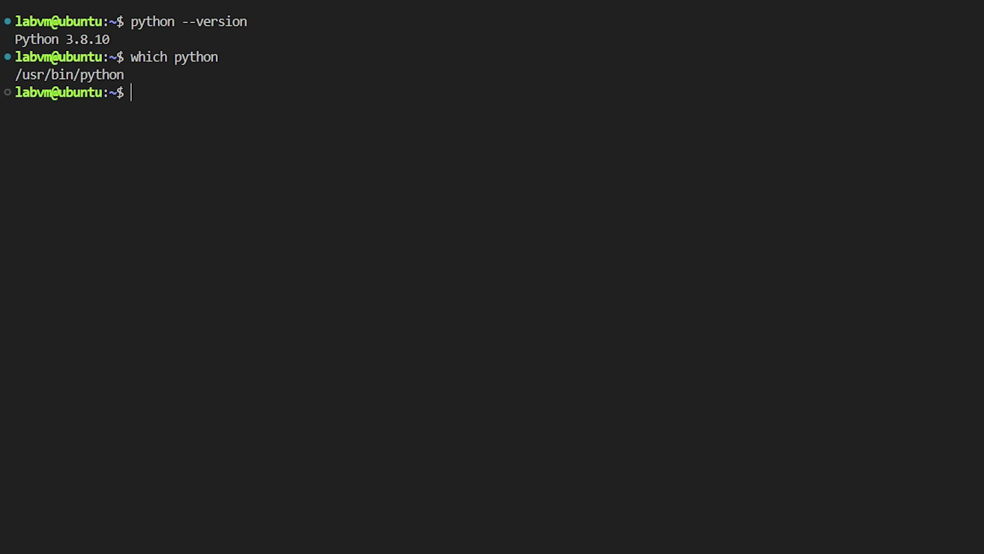
text(ans)
text(ible --)
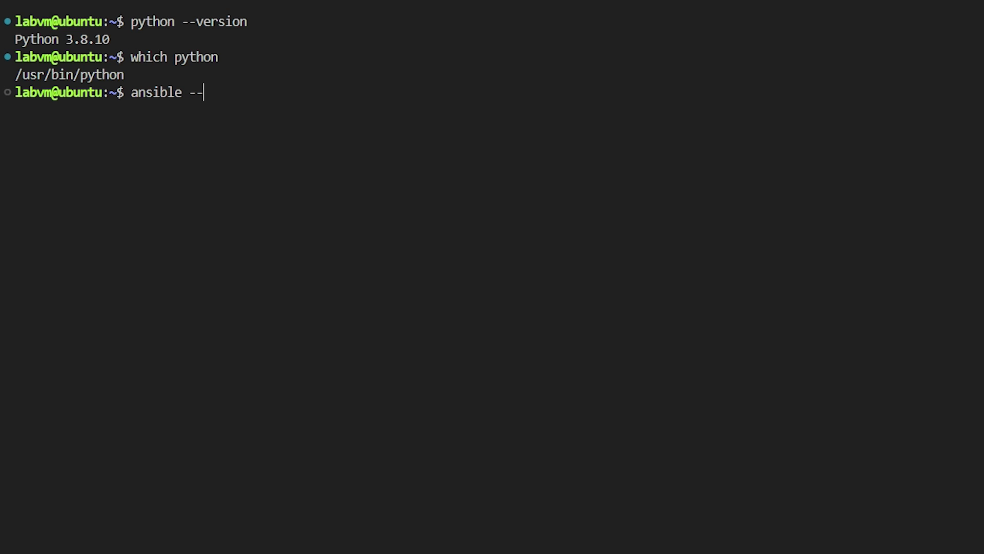
text(versi)
text(on)
Confirm Ansible is missing, then install it with sudo apt install ansible, answering Y.
key(Return)
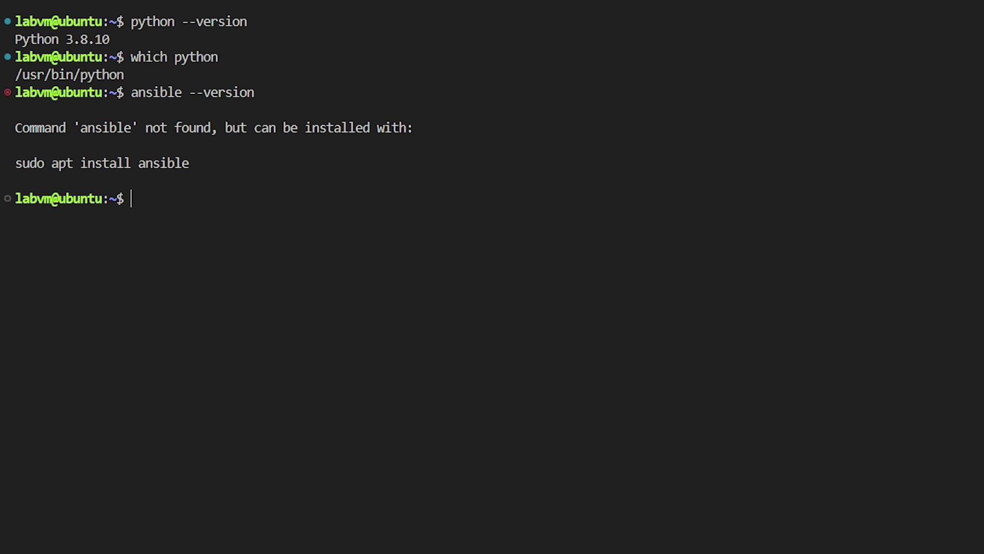
text(sud)
text(o apt insta)
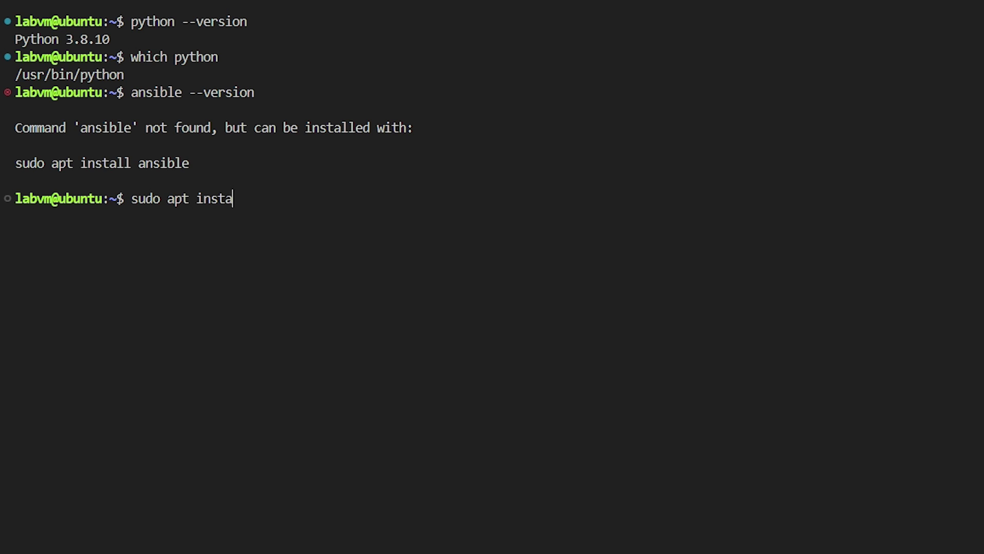
text(ll ansible)
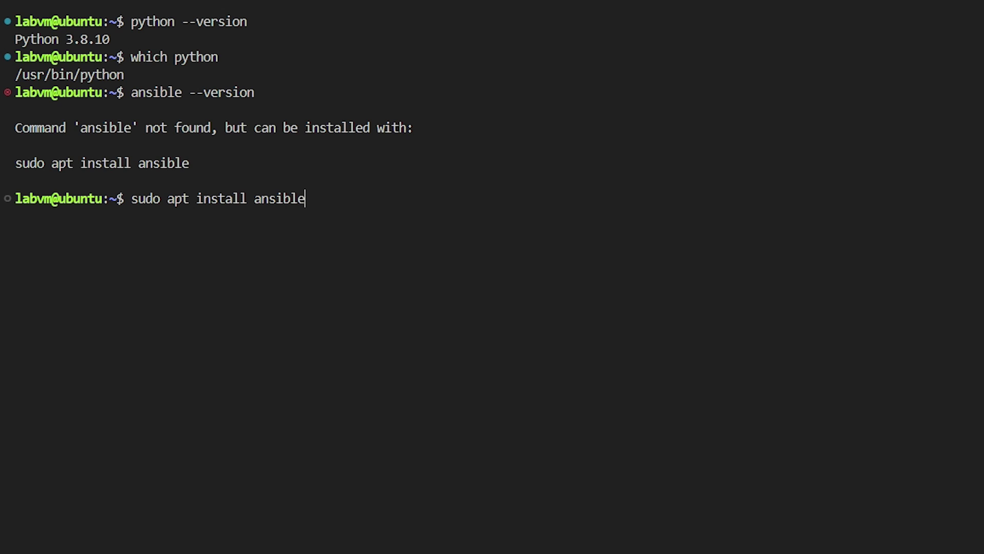
key(Return)
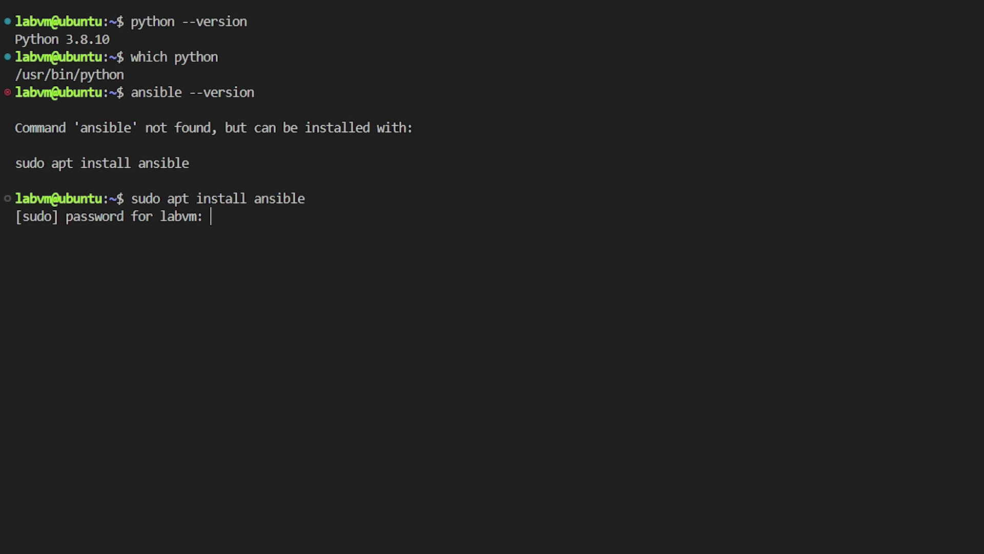
key(Return)
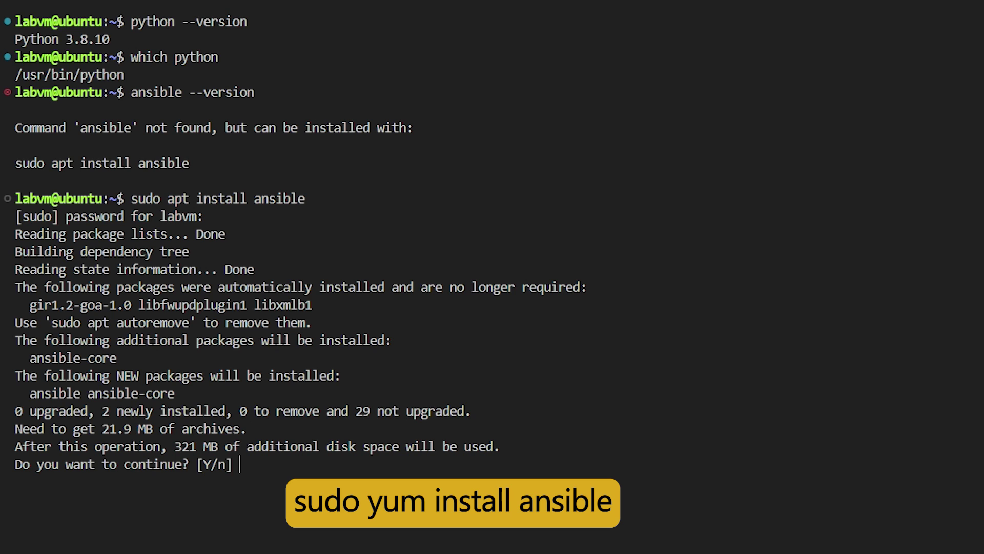
text(Y)
key(Return)
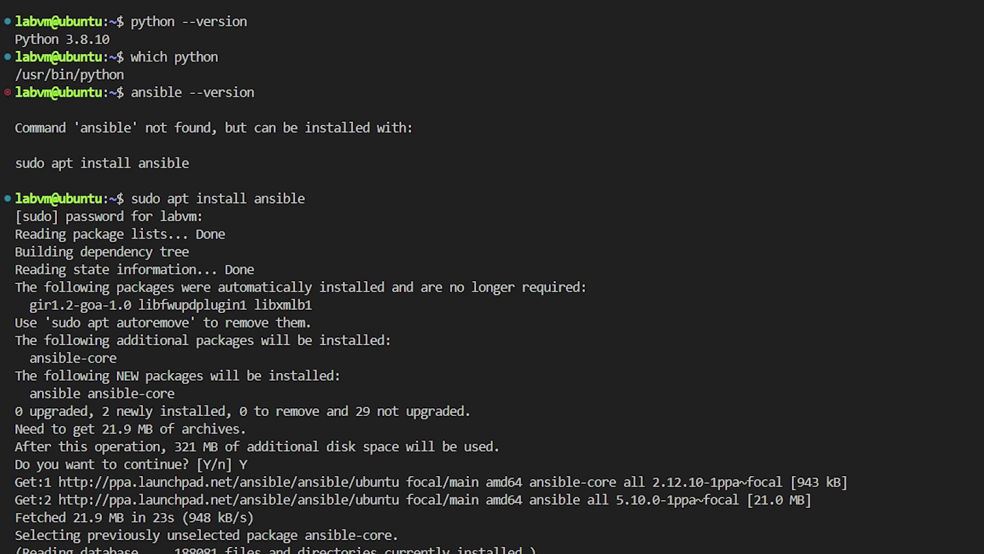
Clear the terminal and check ansible --version, now reporting core 2.12.10 with Python 3.8.10.
key(ctrl+l)
text(ansible )
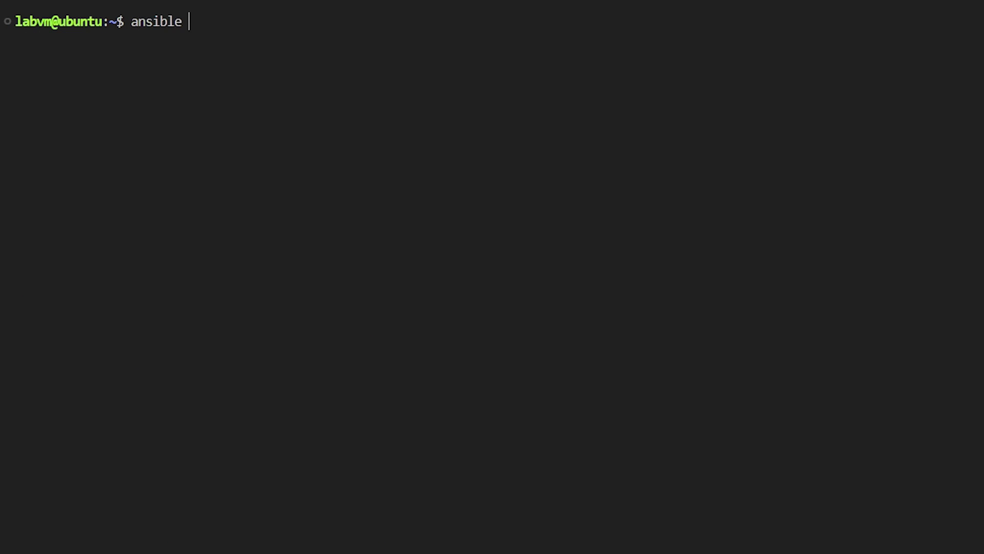
text(--version)
key(Return)
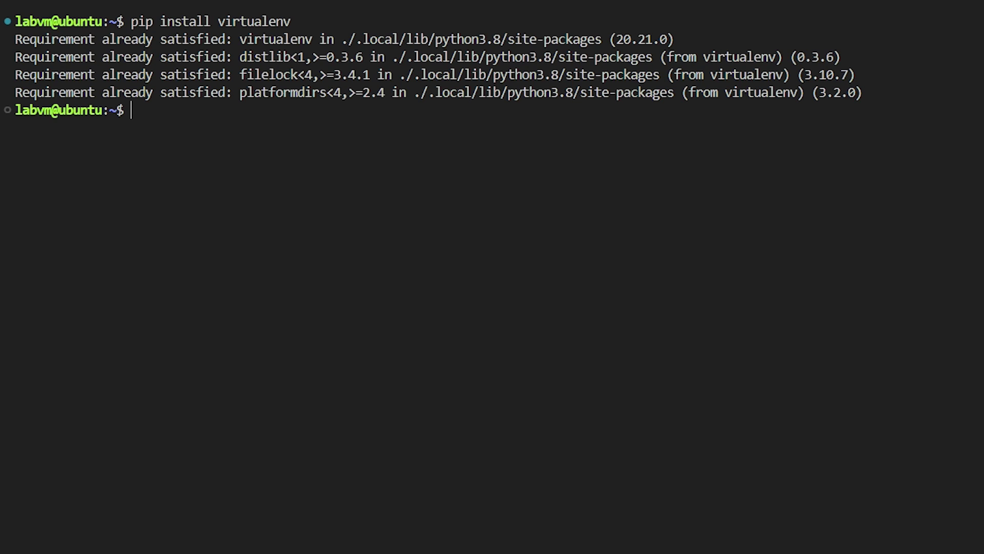
text(virtualenv )
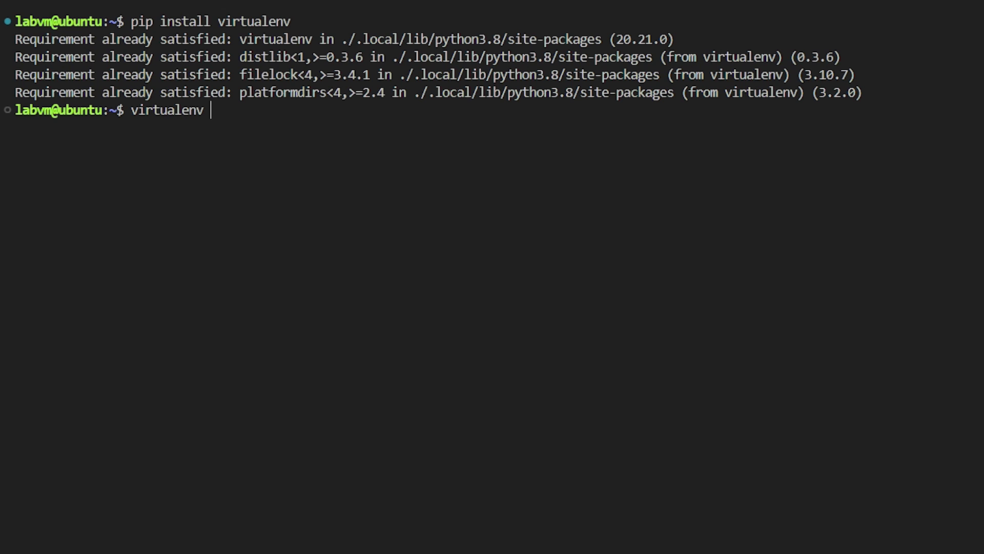
text(ansible_env)
Create and activate the ansible_env virtual environment, then pip3 install ansible 6.7.0 into it.
key(Return)
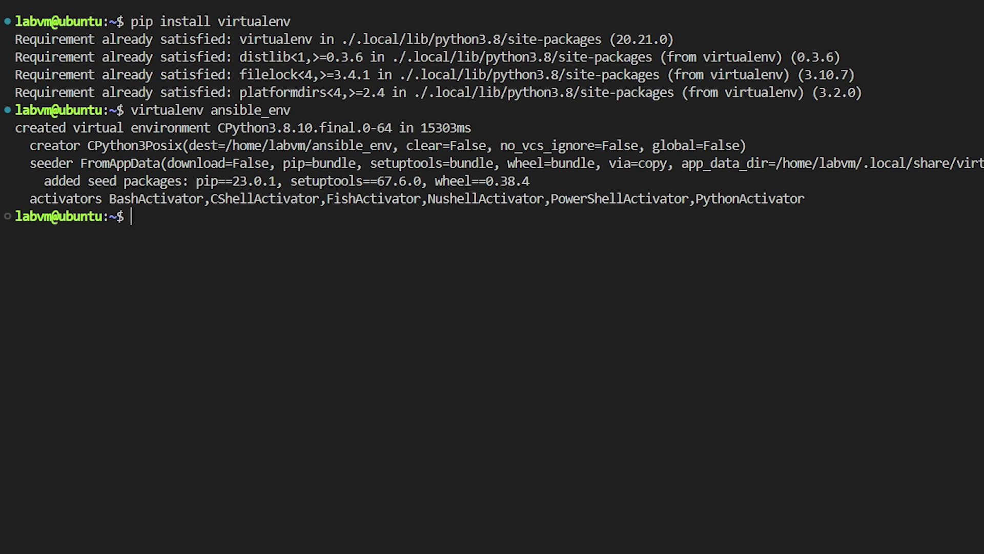
text(sour)
text(ce )
text(ansible)
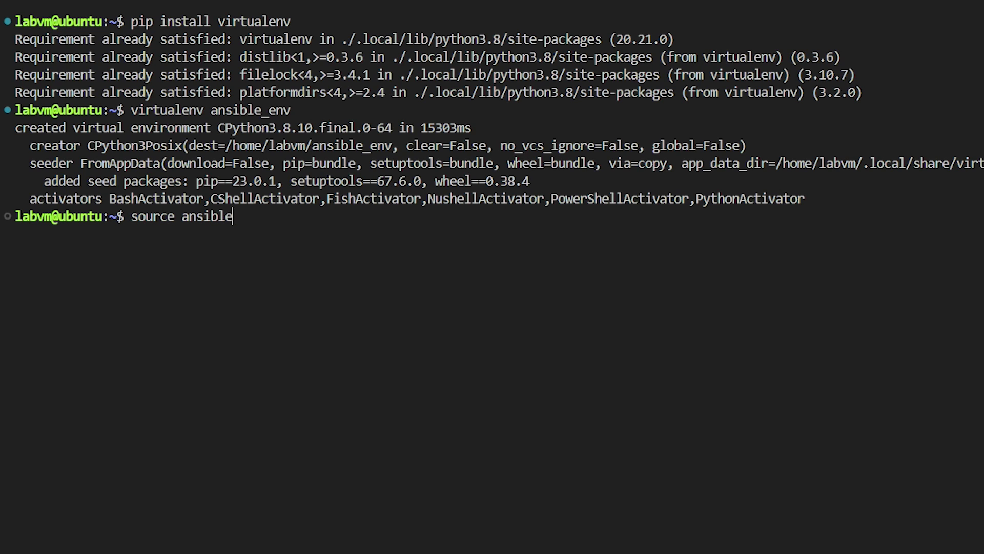
text(_env/)
text(bin/activate)
key(Return)
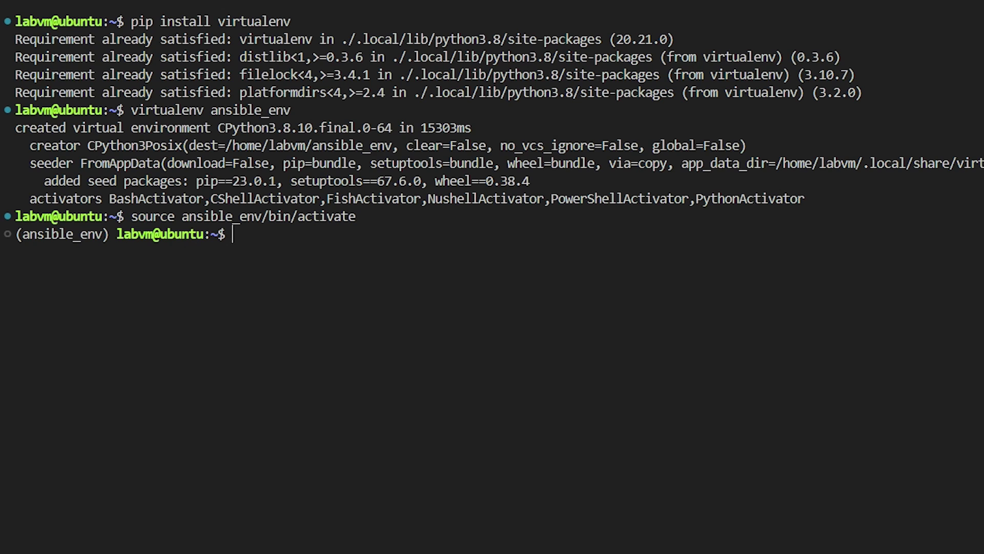
text(pip3 )
text(install ansible)
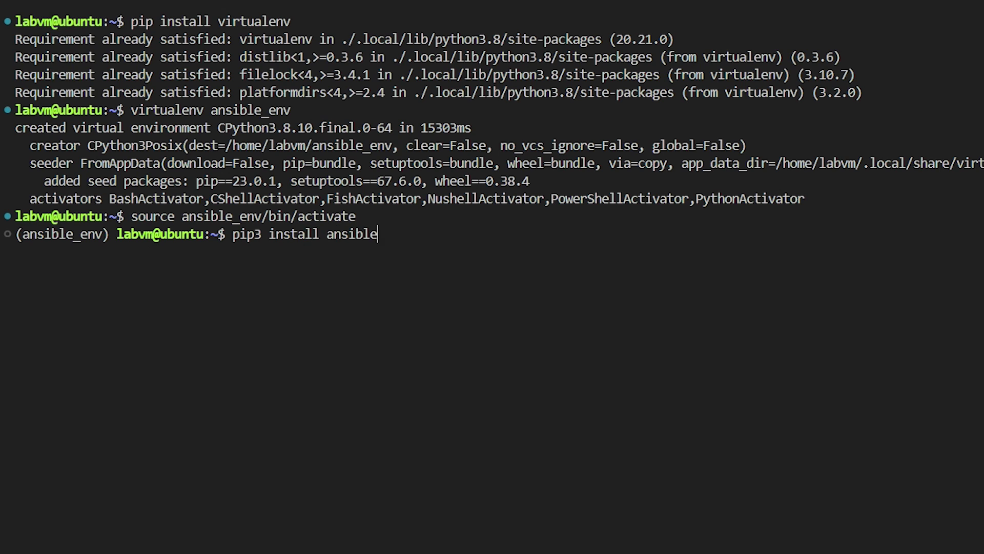
key(Return)
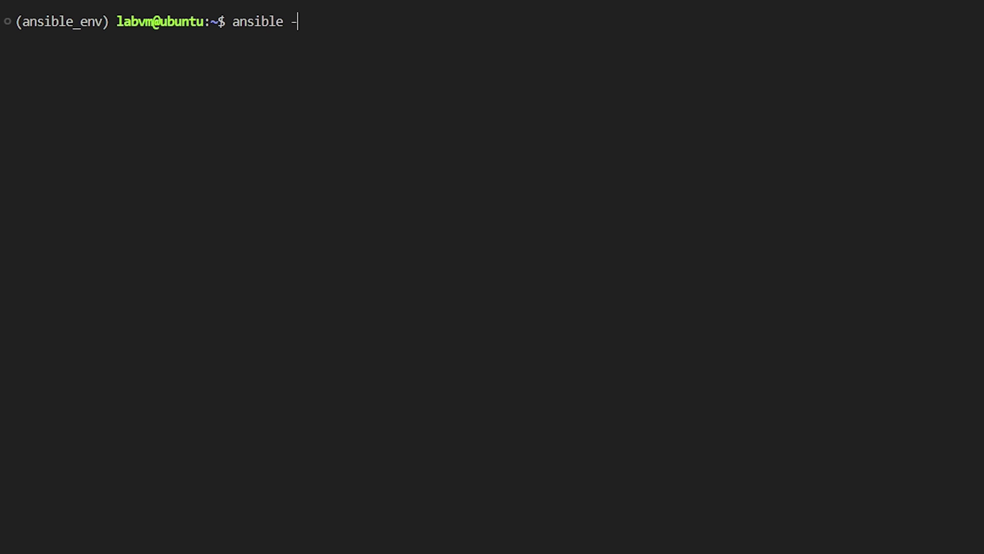
text(-version)
Confirm Ansible core 2.13.8 with ansible --version, then clear the screen.
key(Return)
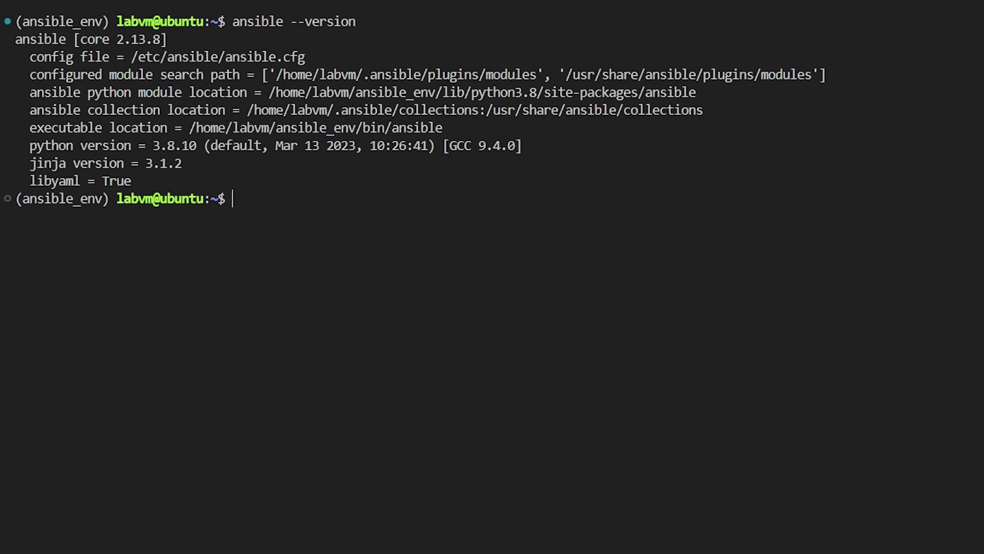
key(Return)
key(ctrl+l)
text(vim ansible.cfg)
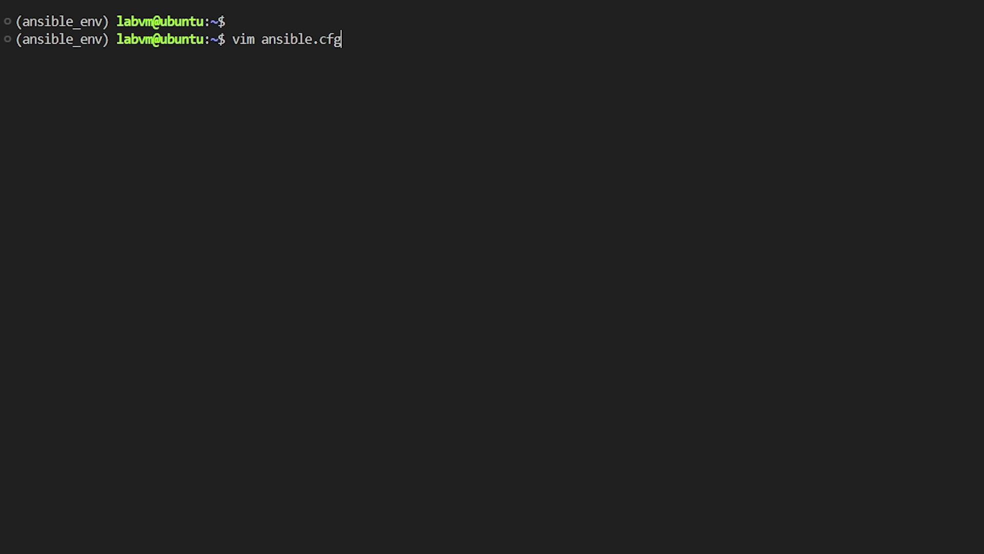
Write ansible.cfg in vim with [defaults], gathering = explicit and inventory = inv.yml.
key(Return)
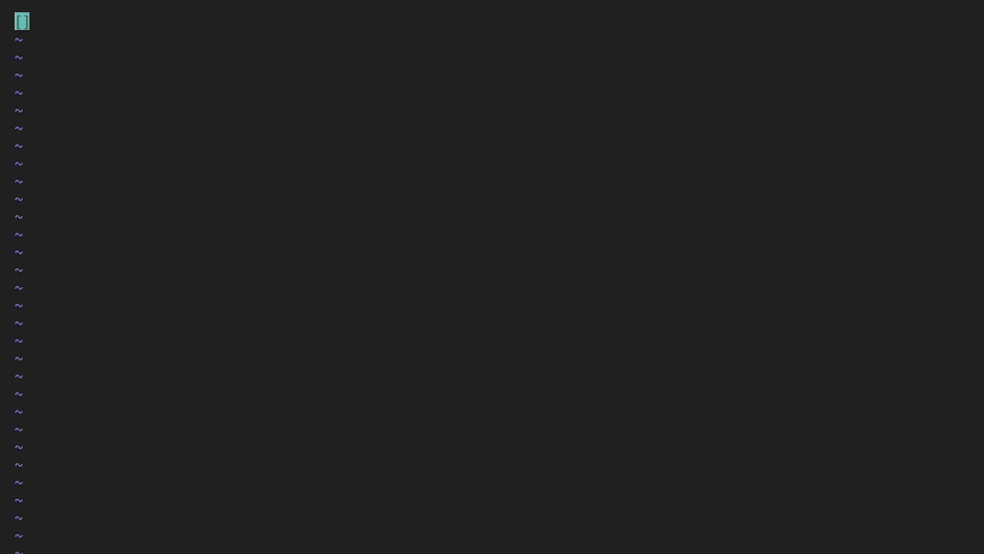
key(BackSpace)
text(defau)
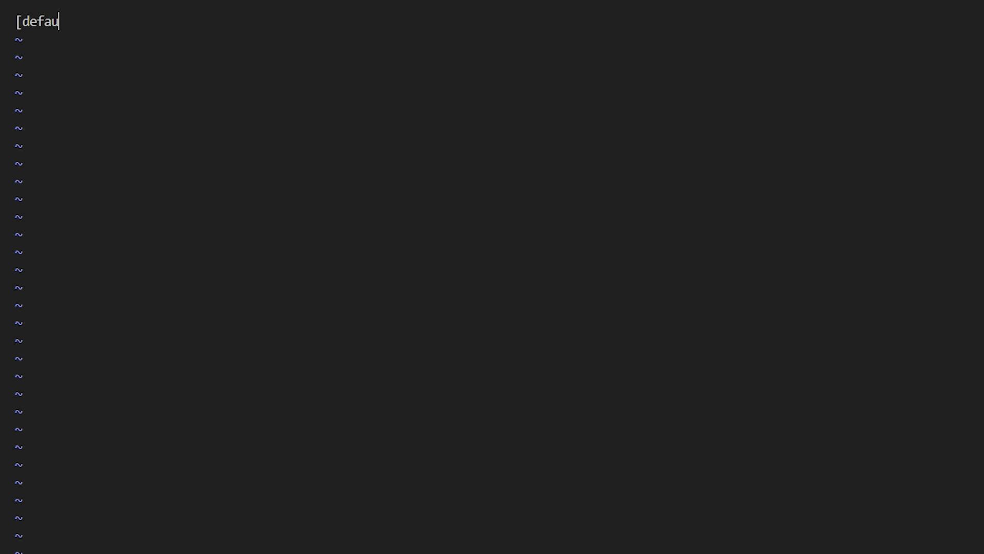
text(lts])
key(Return)
text(g)
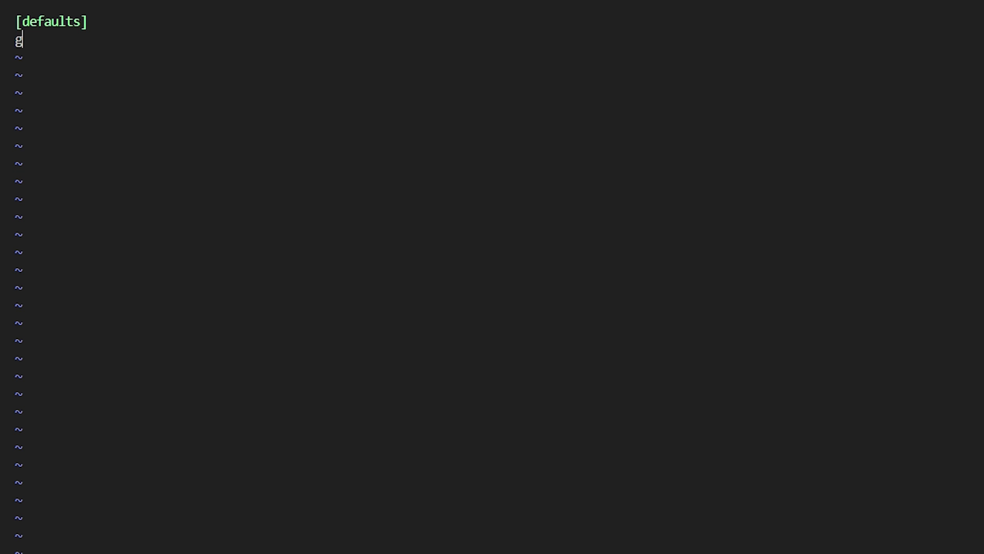
text(athering )
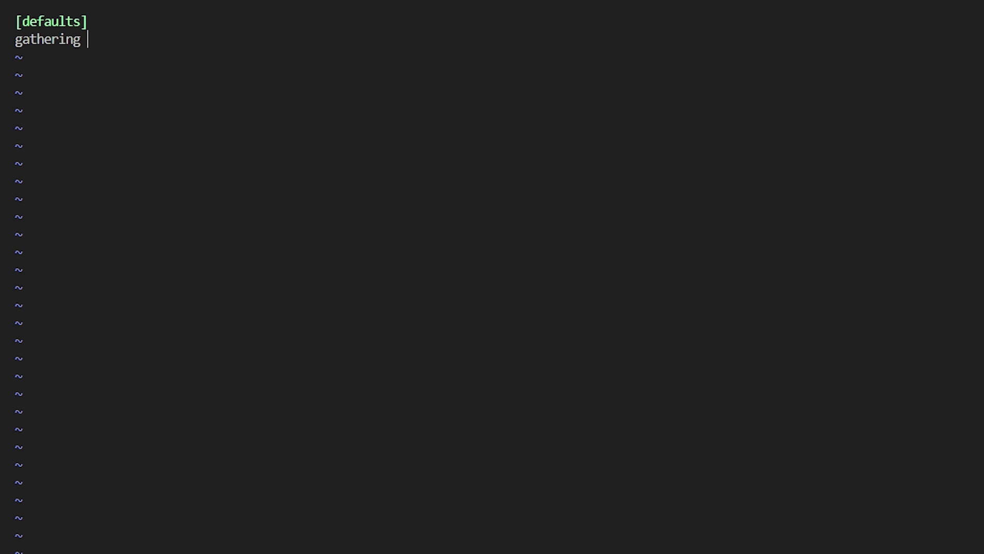
text(= explicit)
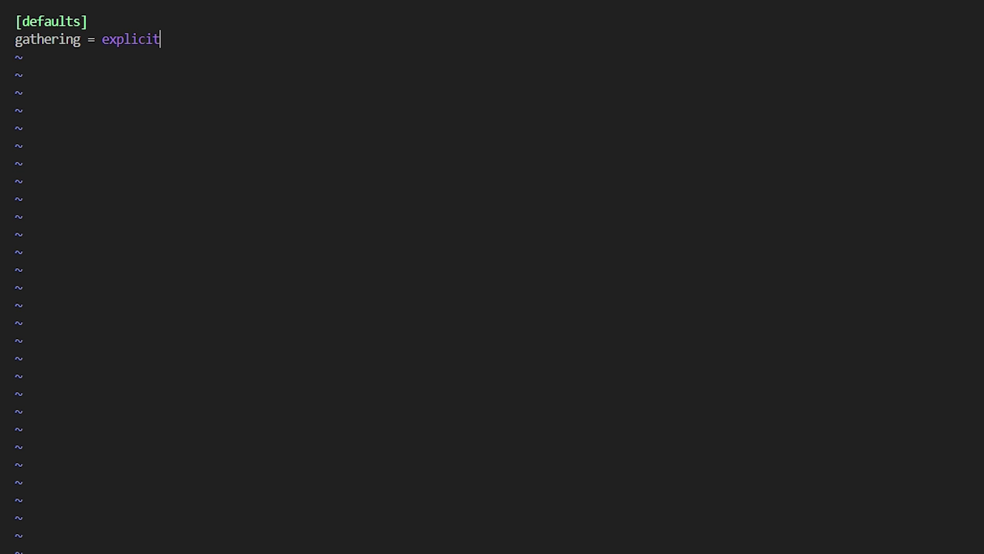
key(Return)
text(in)
text(v)
text(entror)
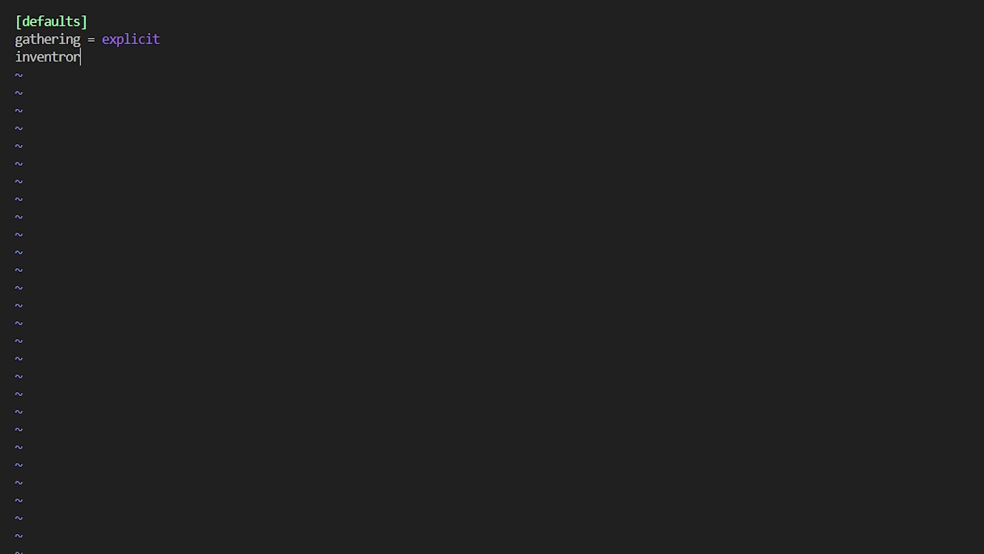
text(y = )
text(inv.y)
text(ml)
key(Return)
text(retry_)
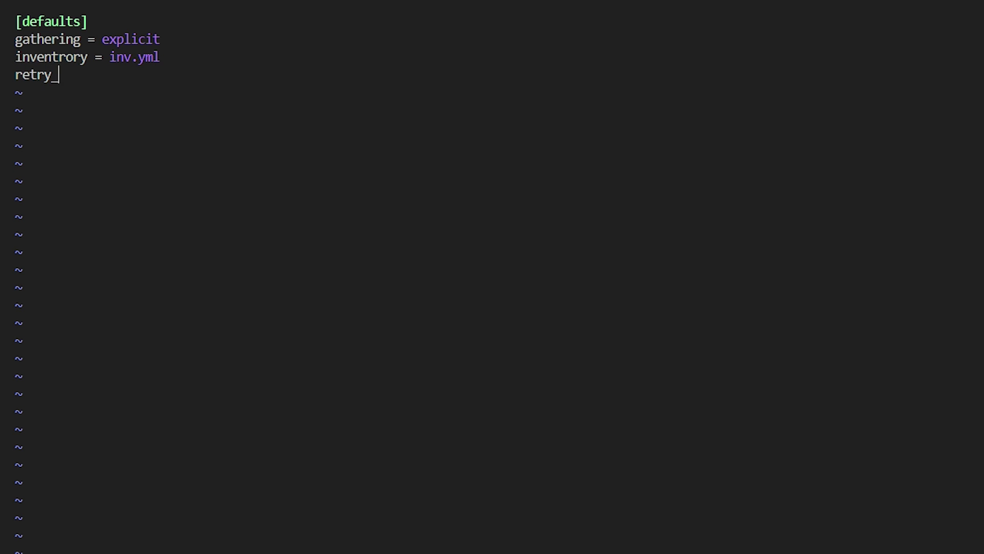
text(files_enabled = F)
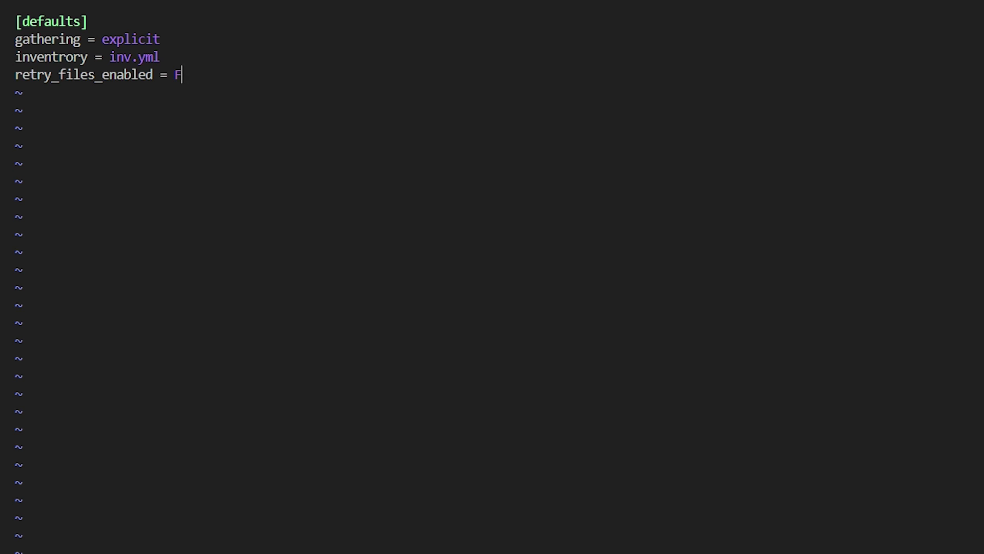
text(alse)
Save and close ansible.cfg, then print its contents with cat ansible.cfg.
key(Escape)
text(:q)
key(Return)
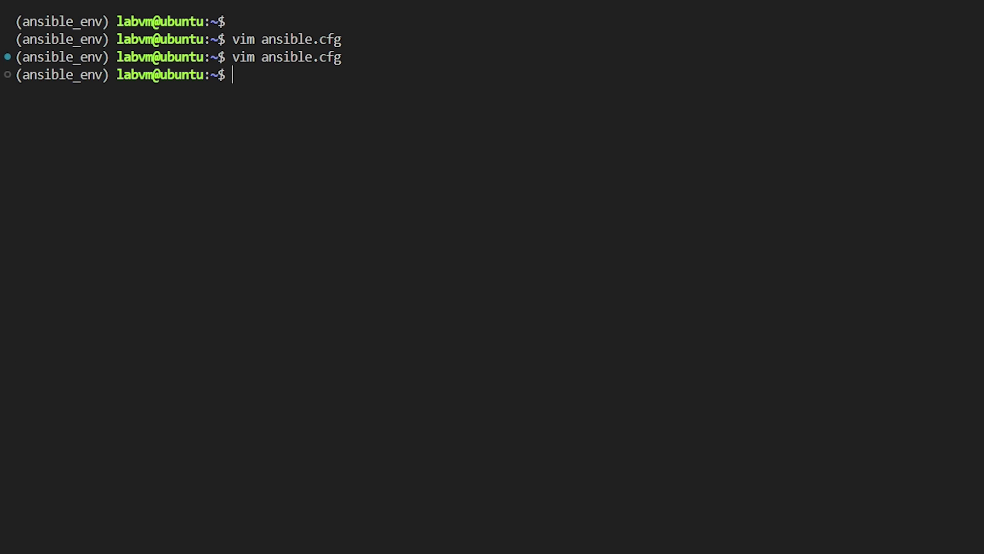
text(cat ansible)
key(Return)
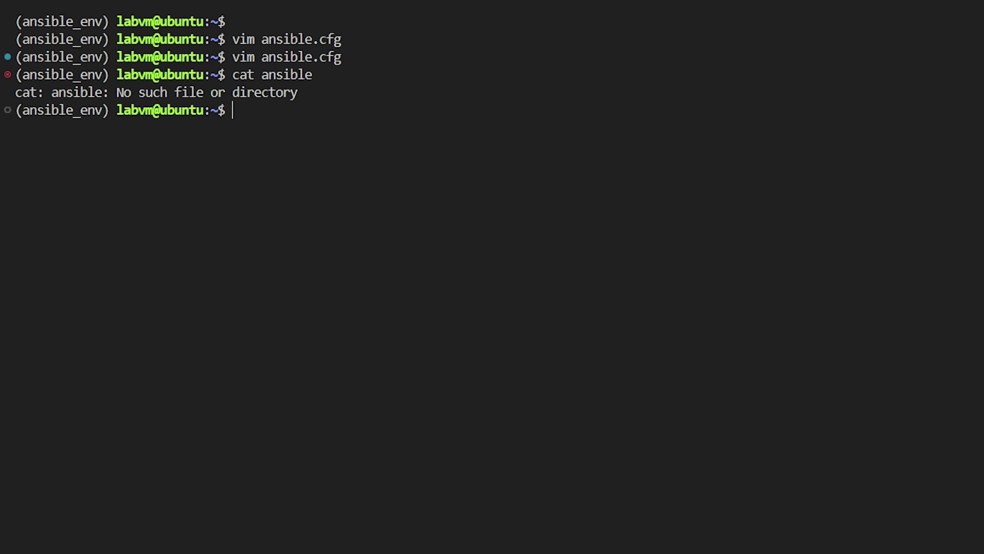
text(cat ansible.cfg)
key(Return)
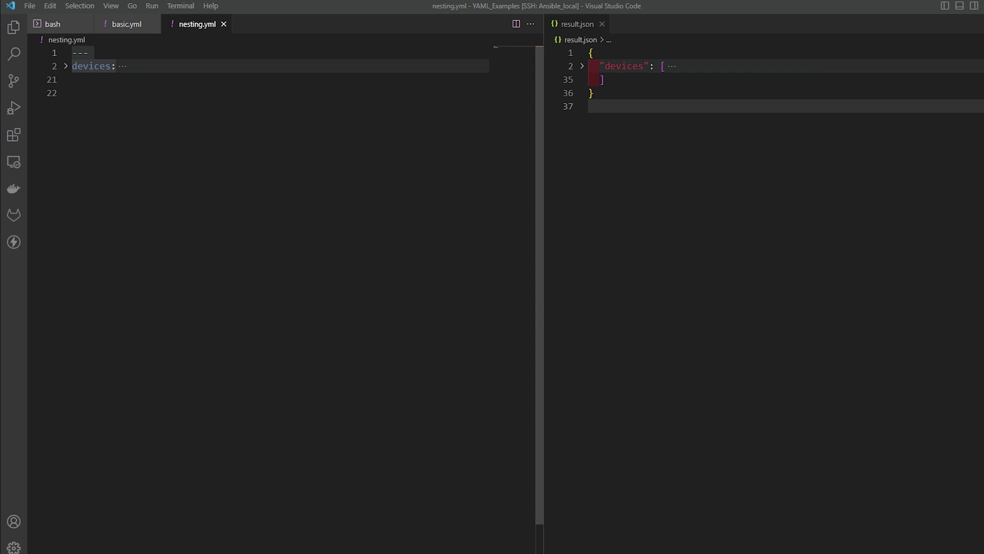
Unfold the devices and router/switch interfaces blocks in nesting.yml and result.json.
key(ctrl+shift+bracketright)
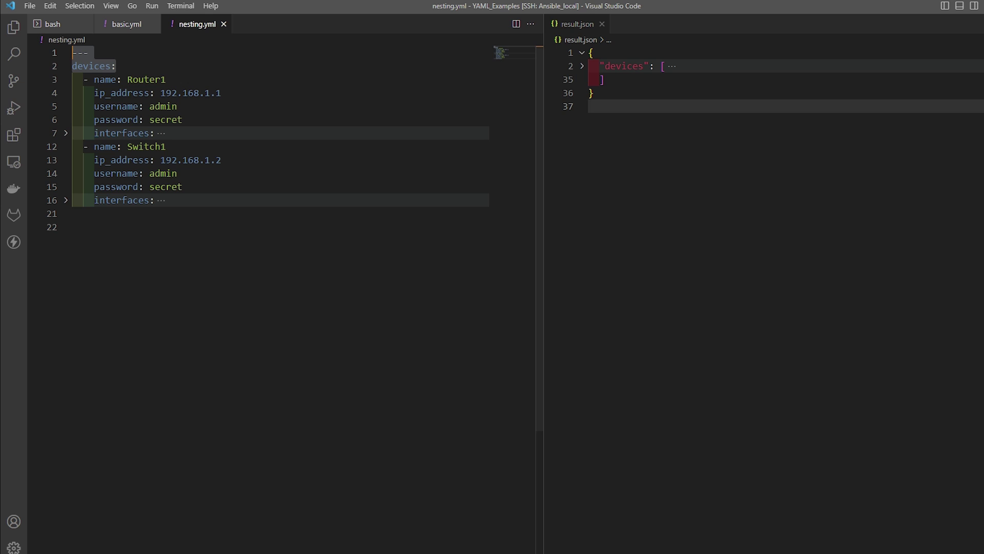
key(ctrl+shift+bracketright)
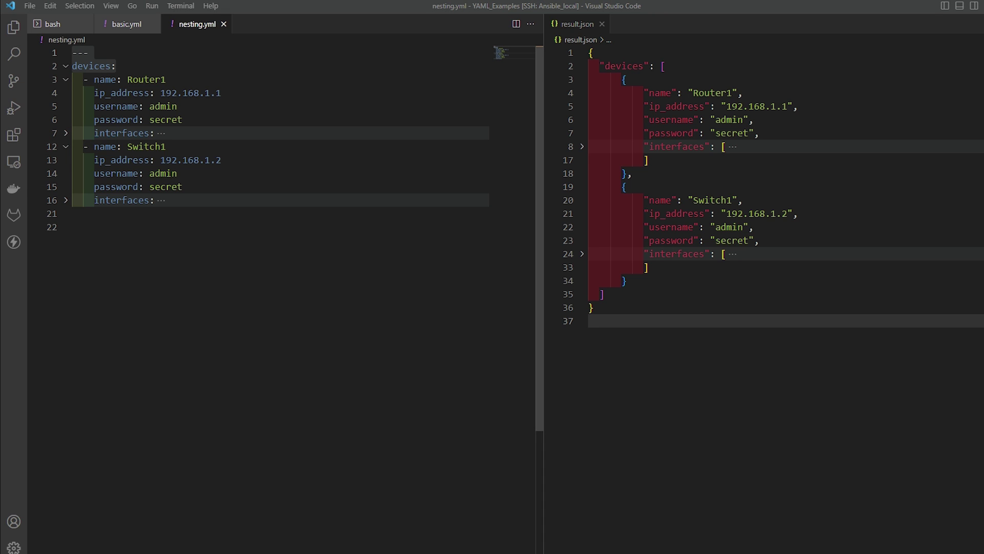
key(ctrl+shift+bracketright)
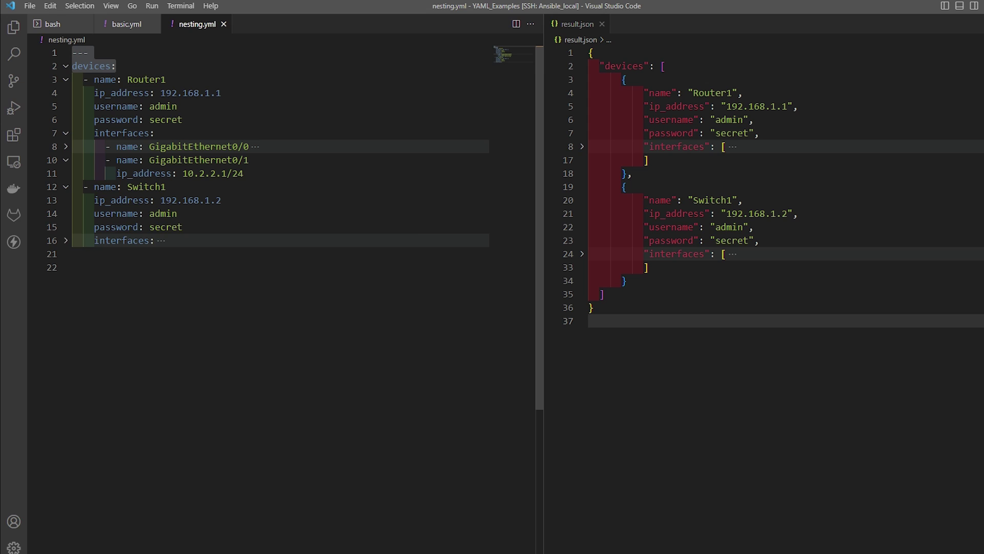
key(ctrl+shift+bracketright)
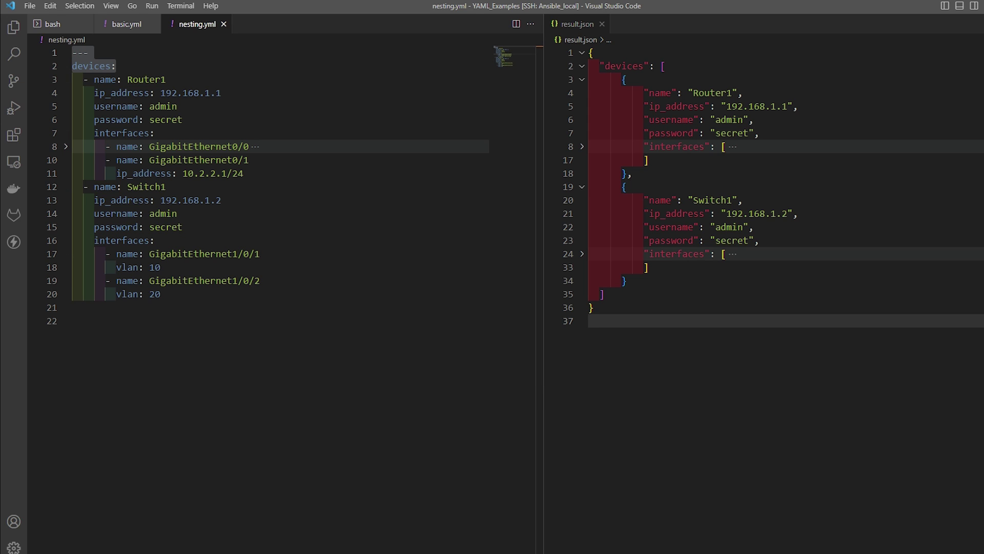
key(ctrl+shift+bracketright)
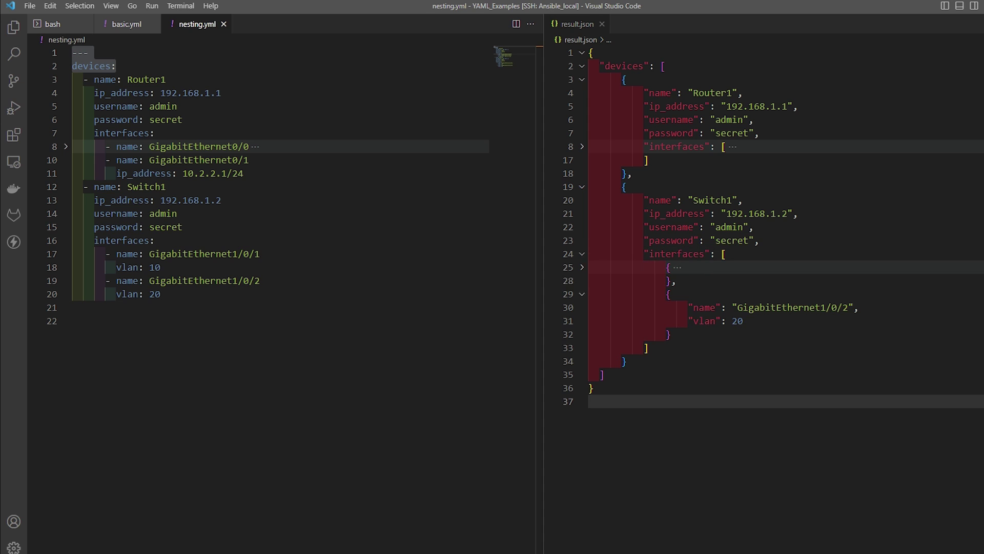
key(ctrl+k)
key(ctrl+j)
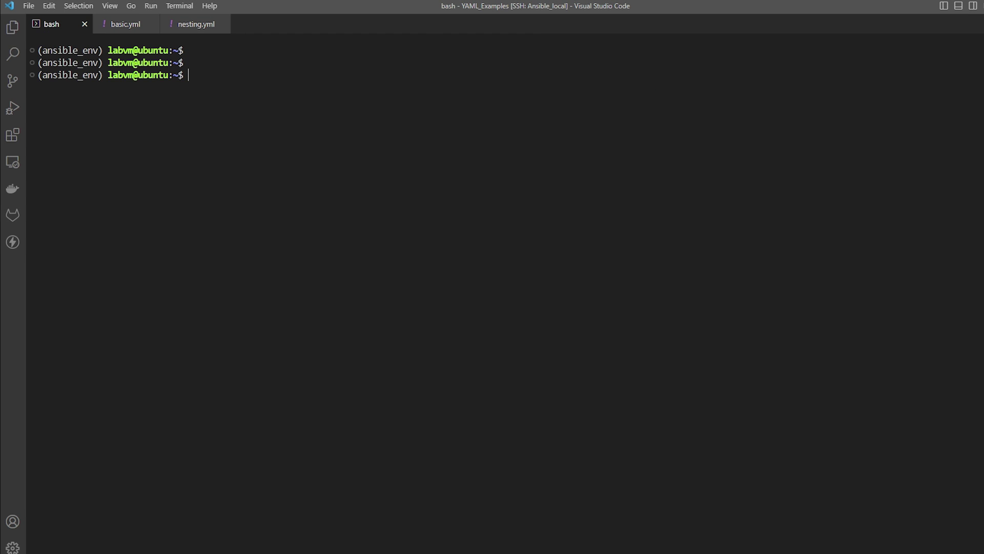
text(pip3 install a)
text(nsible-lint)
Install ansible-lint, list installed ansible packages, and copy router address 192.168.0.133.
key(Return)
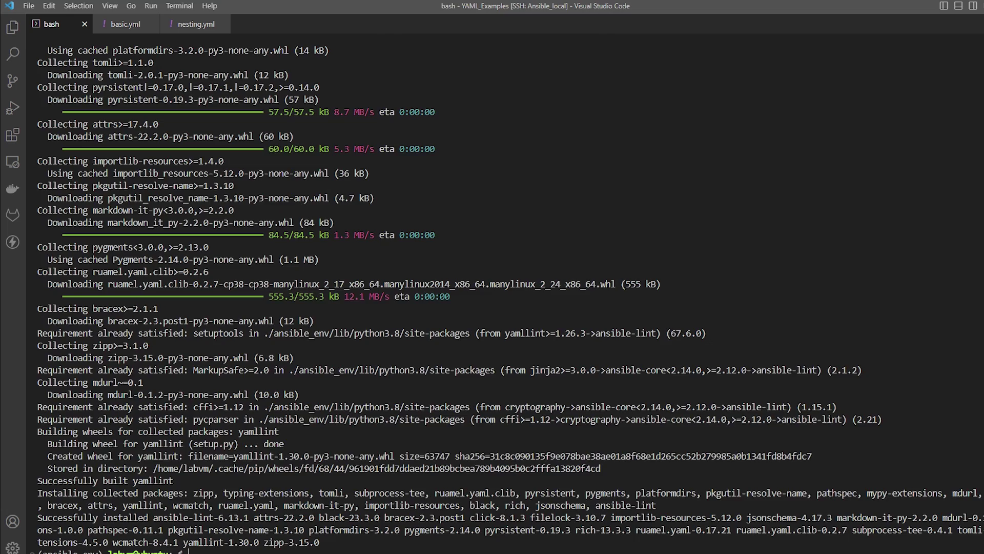
key(ctrl+l)
text(pip list freeze | grep ansible)
key(Return)
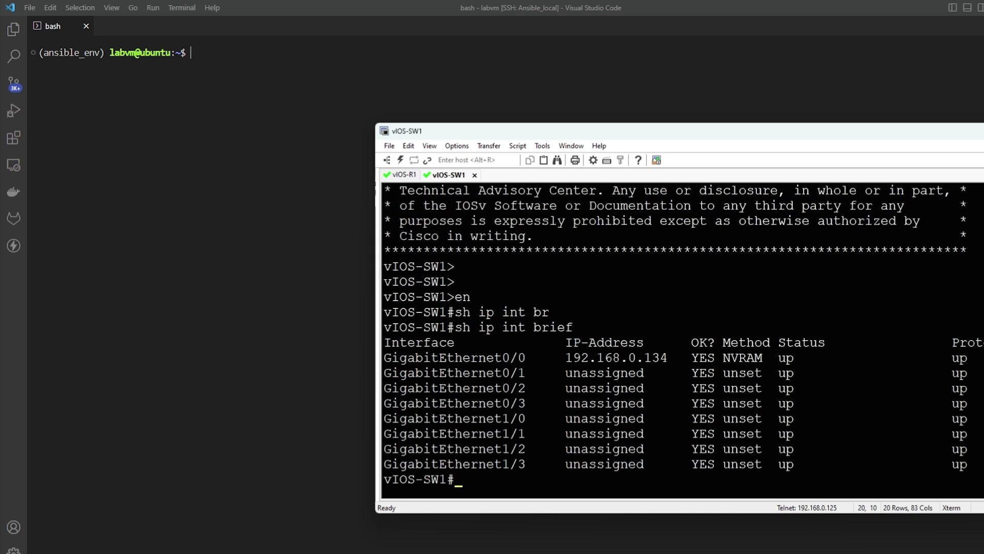
drag(700, 358, 597, 358)
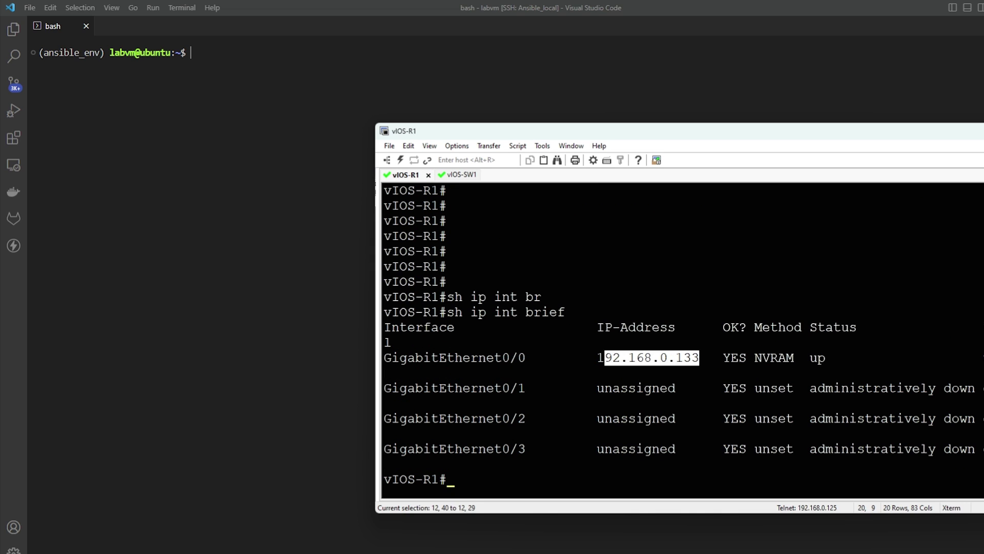
key(alt+Tab)
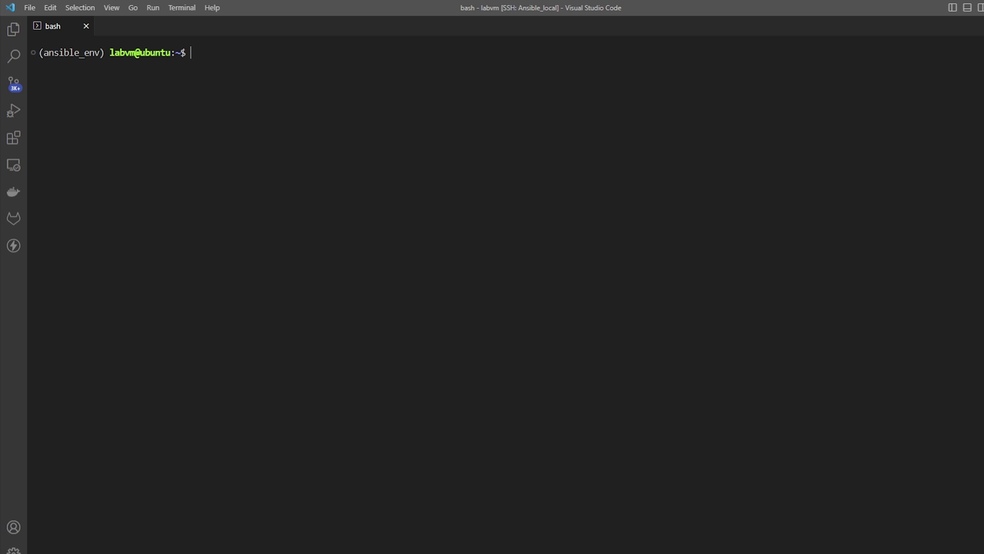
text(ping 192.168.0.133)
Ping the router 192.168.0.133 and the switch 192.168.0.134, stopping each after replies.
key(Return)
key(ctrl+c)
key(Up)
key(BackSpace)
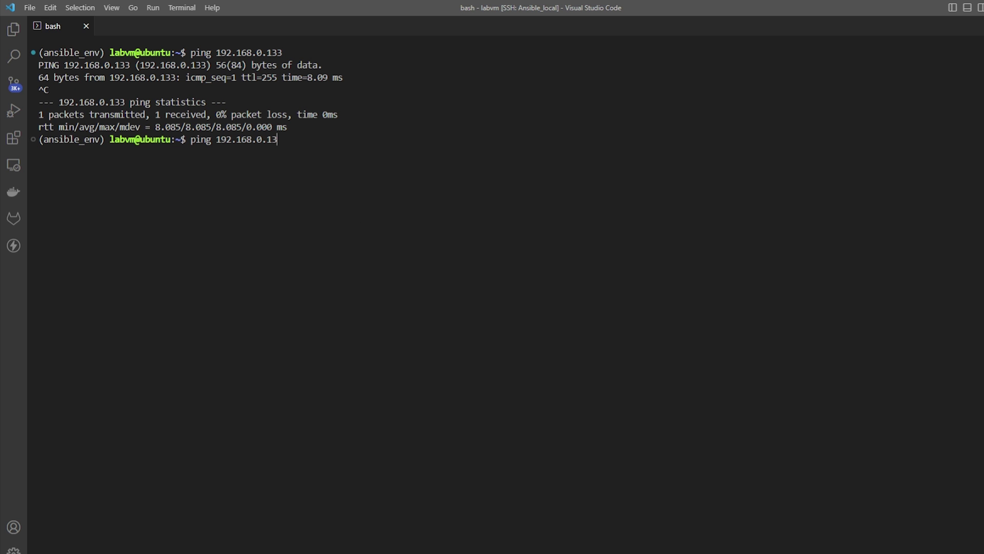
text(4)
key(Return)
key(ctrl+c)
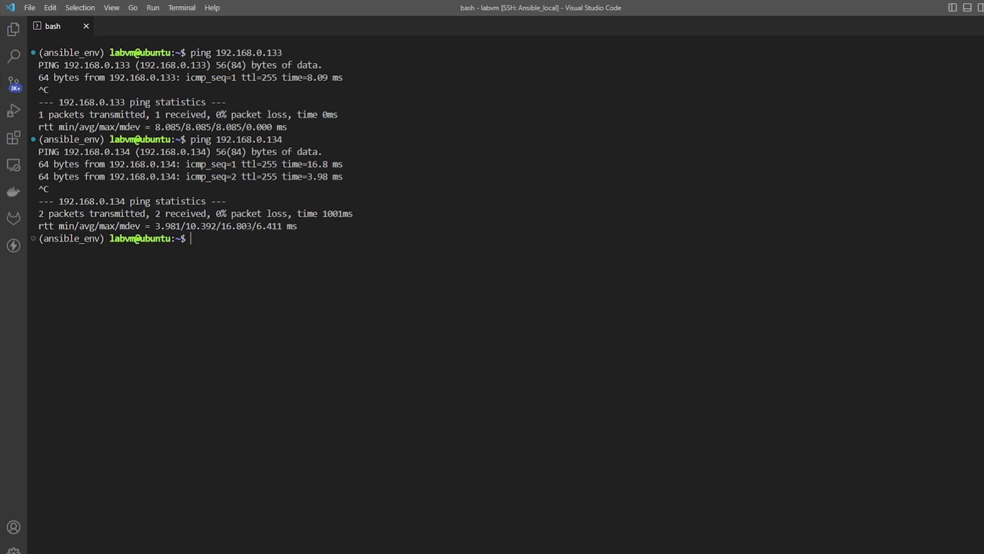
text(ping vsc)
Ping vIOS-R1 and vIOS-SW1 by hostname, then clear the terminal.
key(BackSpace)
key(BackSpace)
text(IOS-R1)
key(Return)
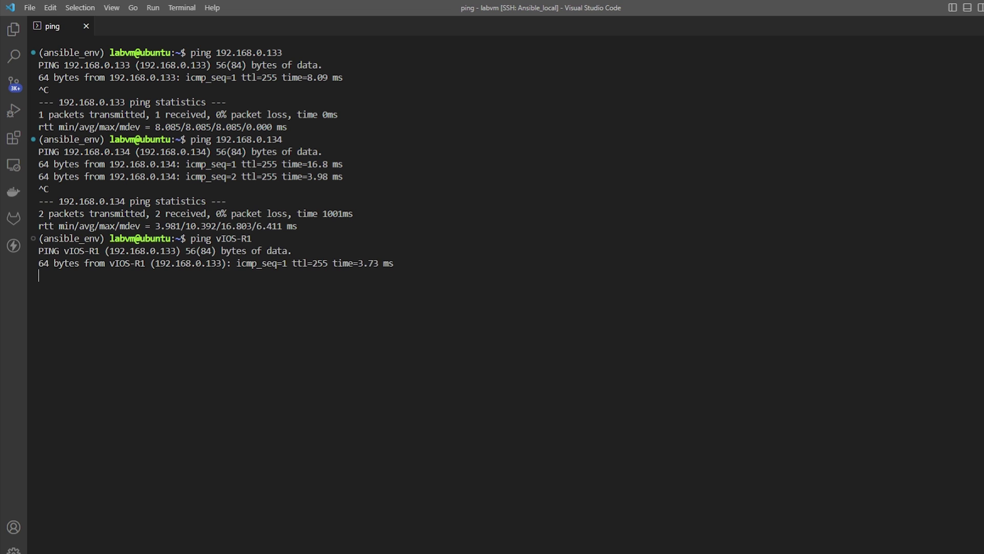
key(ctrl+c)
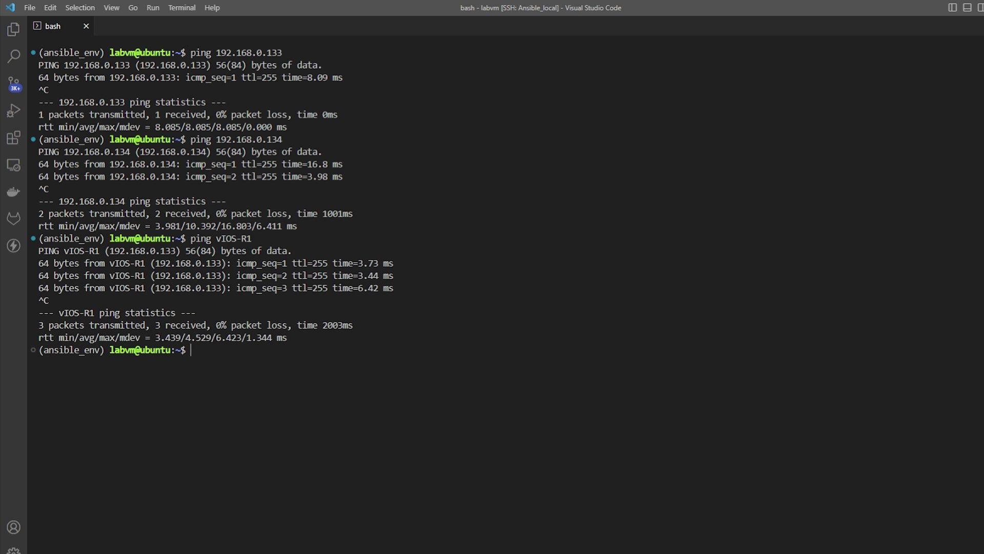
key(Up)
key(BackSpace)
key(BackSpace)
text(SW1)
key(Return)
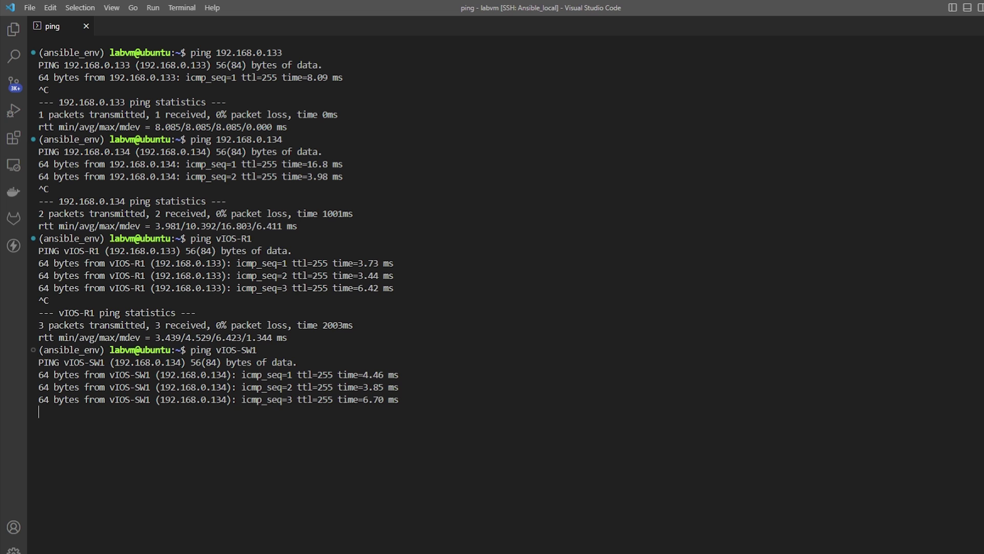
key(ctrl+c)
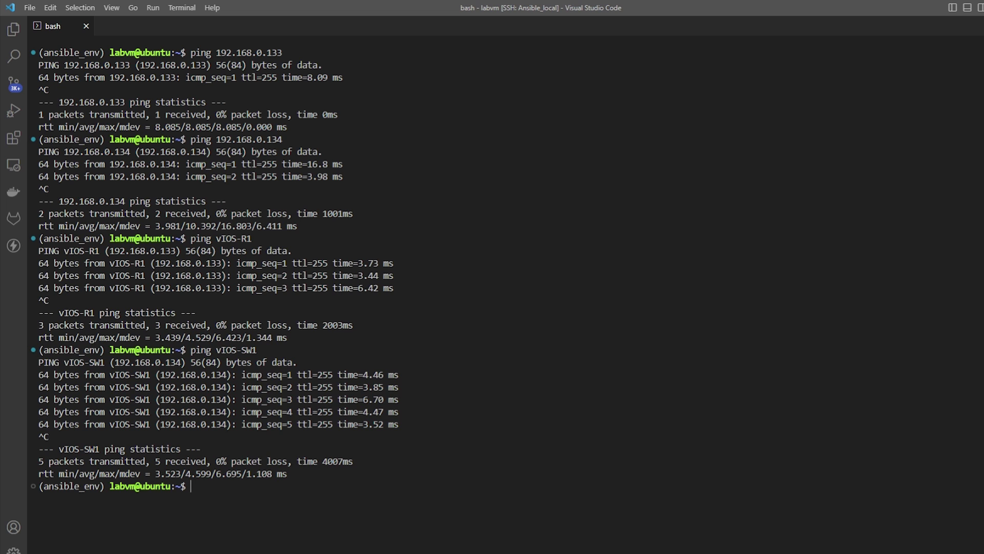
text(c)
text(lear)
key(Return)
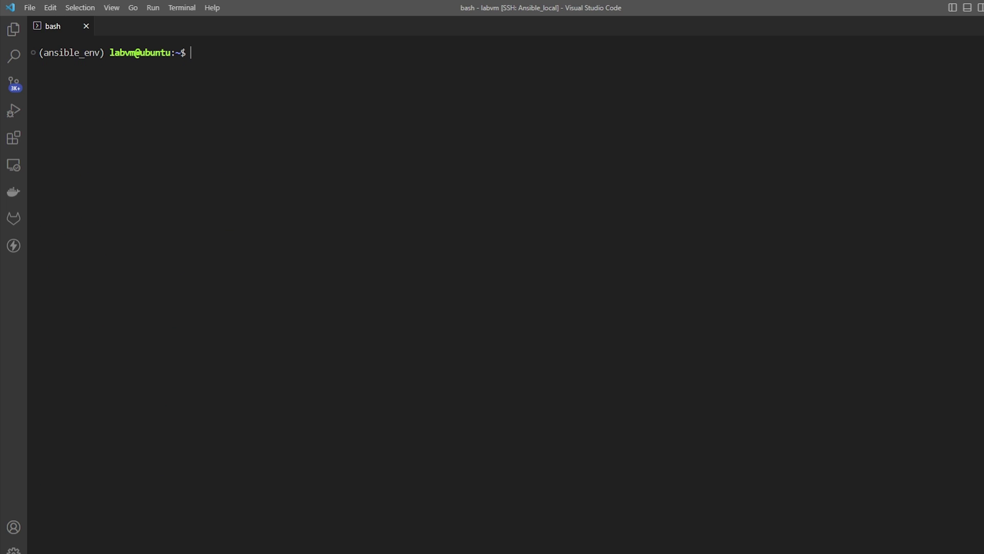
text(cat i)
Print ansible.cfg, highlight its inventory = inv.yml setting, and open inv.yml in vim.
key(BackSpace)
text(a)
key(Tab)
key(Return)
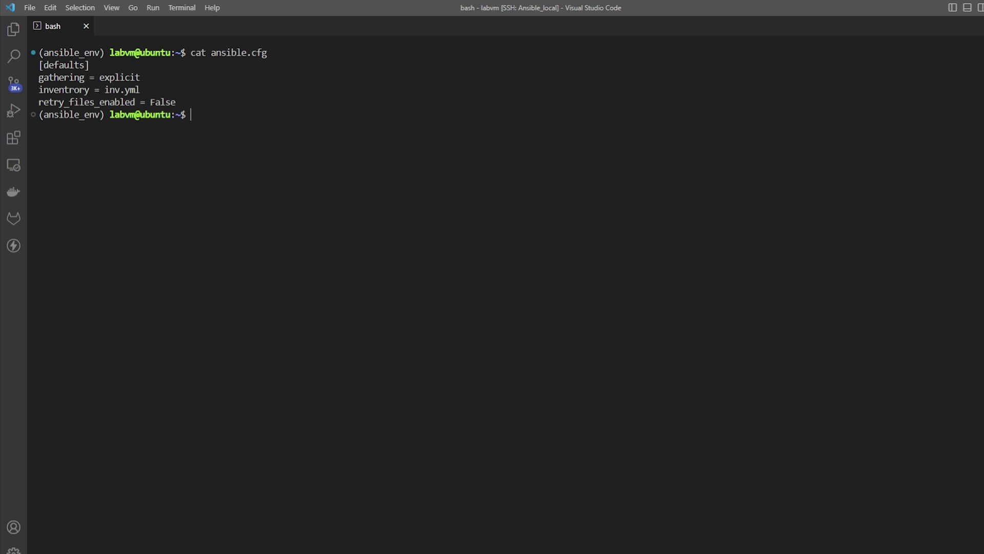
drag(140, 90, 119, 89)
text(vim inv.ym)
text(l)
key(Return)
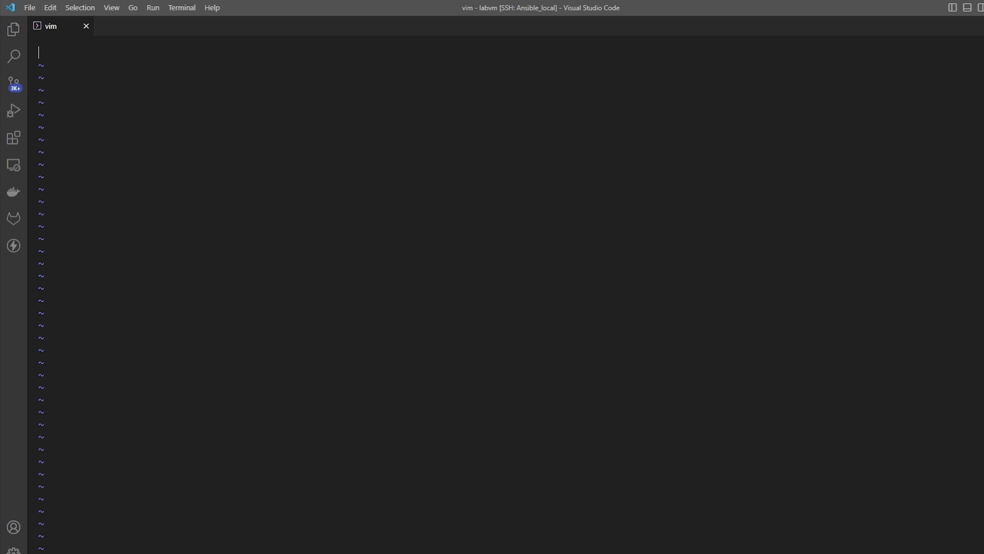
text(---)
Write inv.yml with Routers hosts vIOS-R1 and Switches hosts vIOS-SW1, then save with :wq.
key(Return)
text(Ro)
text(uters:)
key(Return)
text(hosts)
text(:)
key(Return)
text(vIOS-R1)
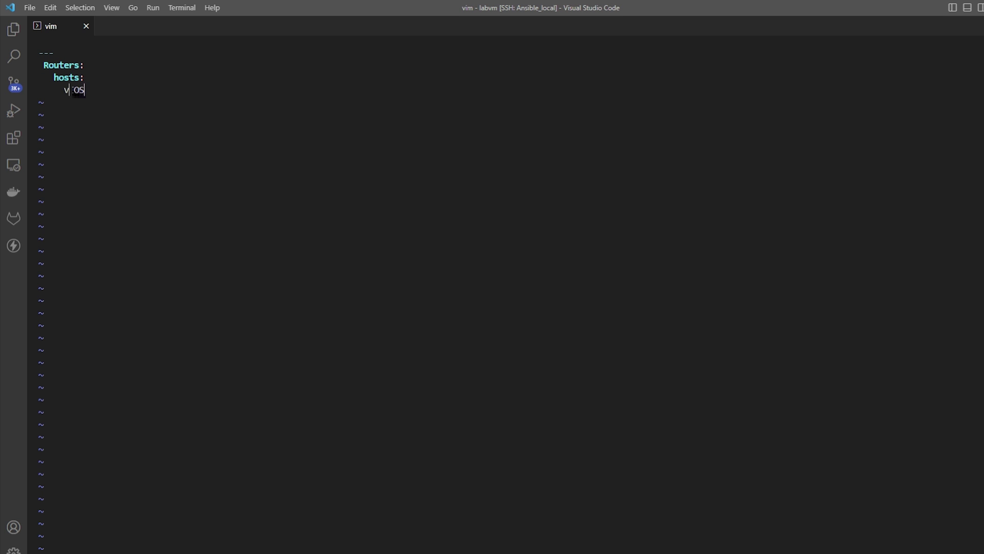
key(Return)
text(Switches)
text(:)
key(Return)
text(hosts:)
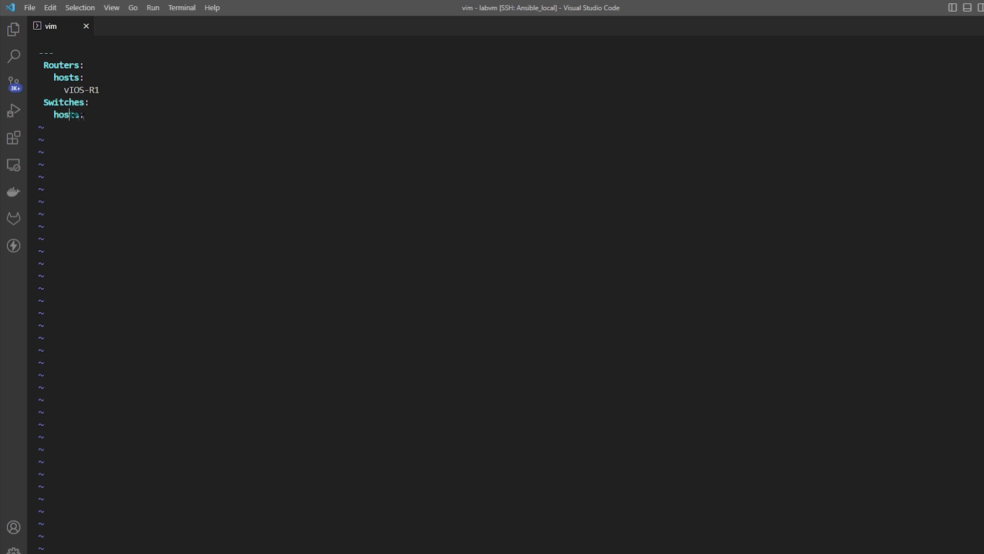
key(Return)
text(vIOS-SW1)
text(:wq)
key(Return)
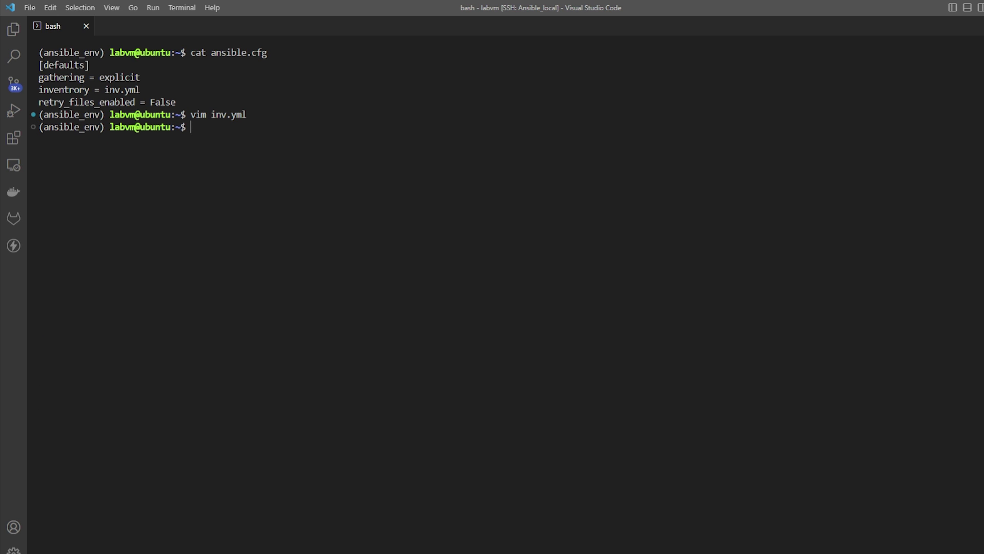
text(cat )
text(inv.yml)
Print inv.yml and list it with ansible-inventory -i inv.yml --list.
key(Return)
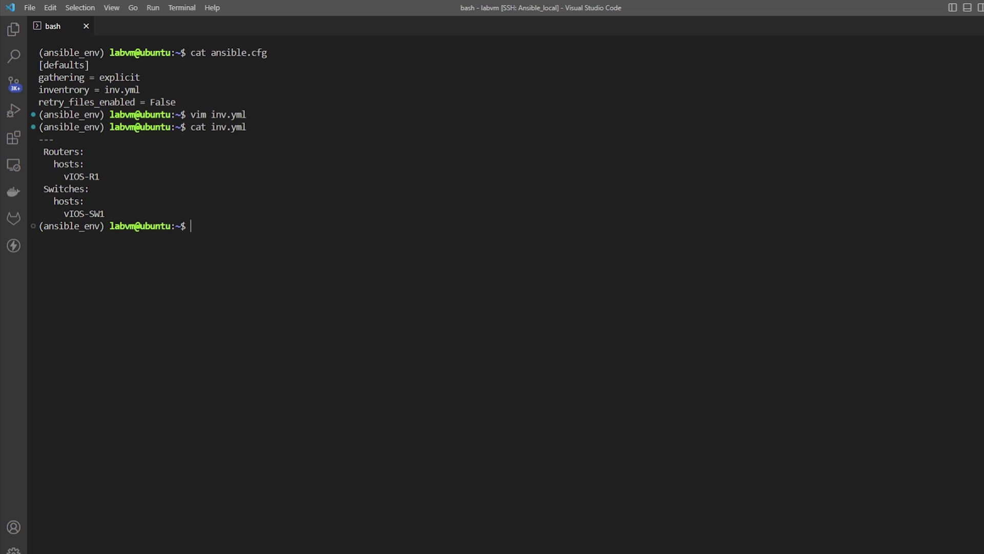
text(ansible)
text(-i)
key(Tab)
text(-i )
text(inv.yml )
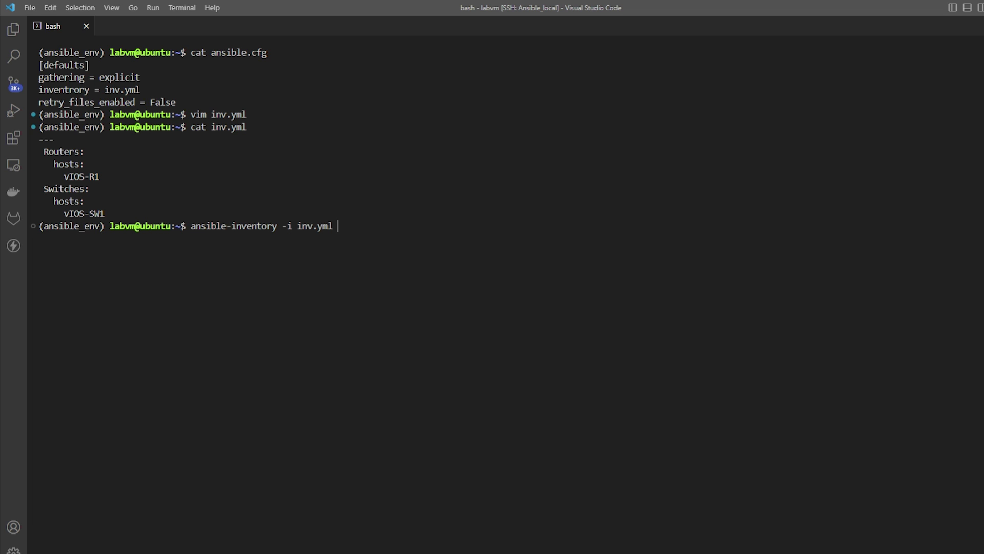
text(--list)
key(Return)
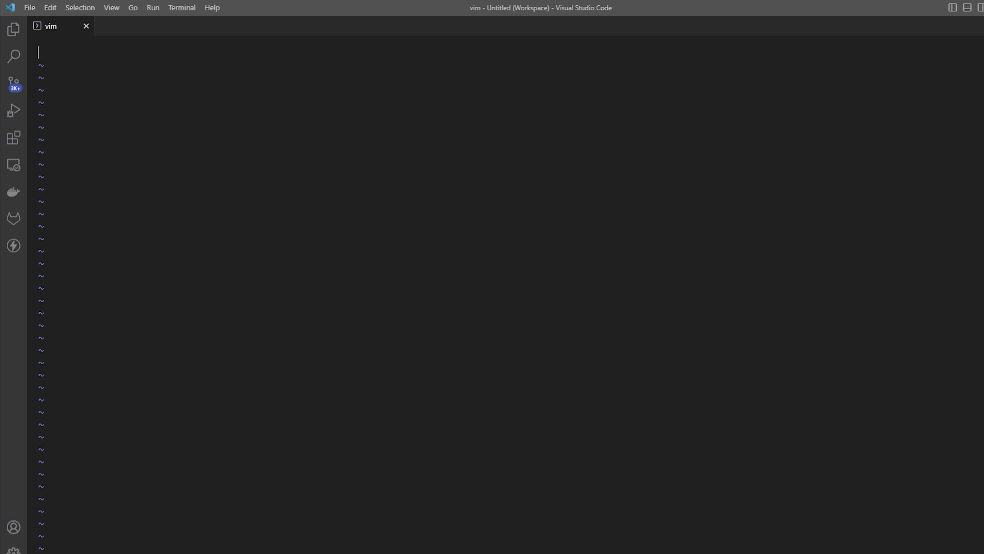
text(all:)
Nest Routers under all: children with hosts vIOS-R1 and vIOS-R2.
key(Return)
text(Roule)
key(BackSpace)
key(BackSpace)
key(BackSpace)
text(c)
text(hildren:)
key(Return)
text(Routers)
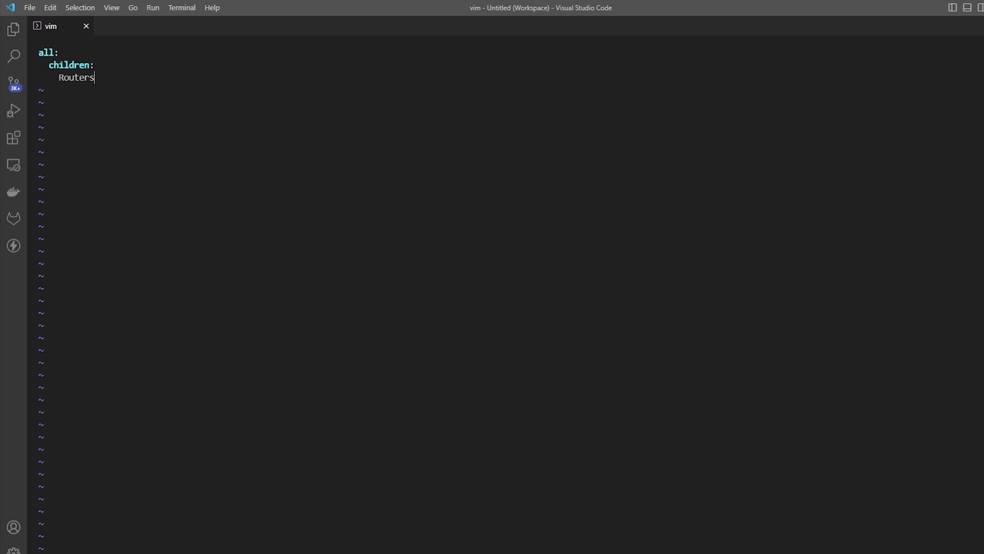
key(Return)
text(Switches)
text(:)
key(Return)
text(hosts:)
key(Return)
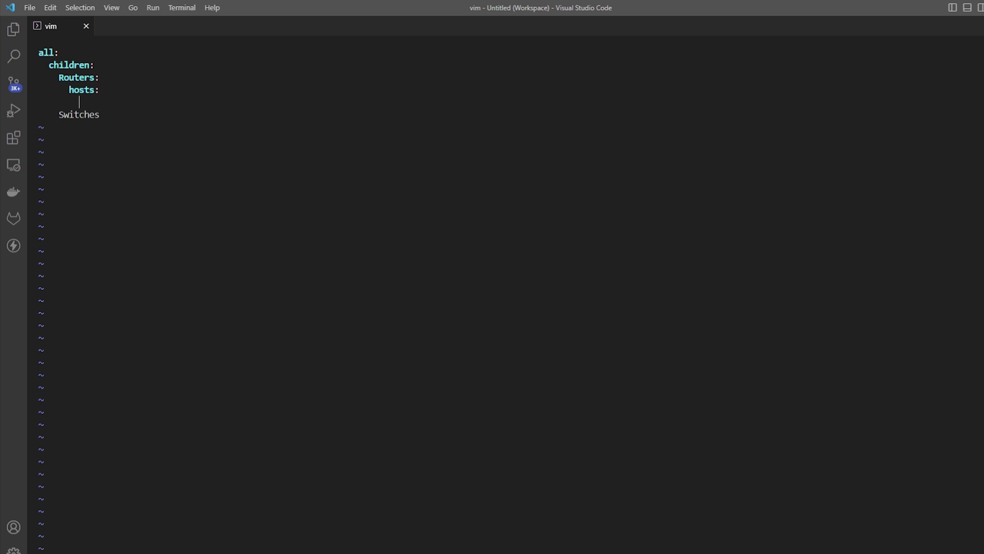
text(vIOS-R1)
text(:)
key(Return)
key(BackSpace)
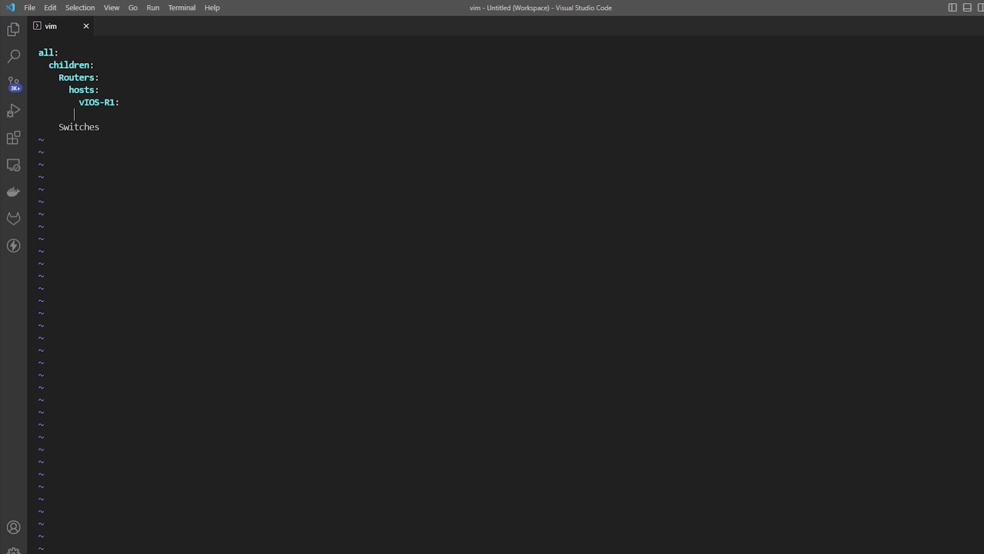
text(vIOS-R)
text(2:)
Fix the Switches indentation and list switch hosts vIOS-SW1 and vIOS-SW2.
key(Down)
text(:)
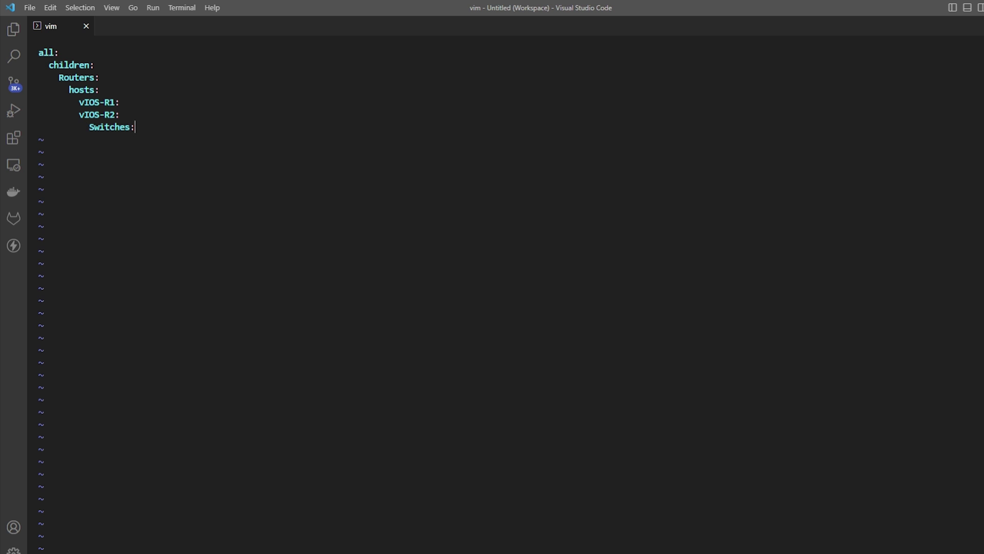
key(BackSpace)
key(BackSpace)
key(BackSpace)
key(End)
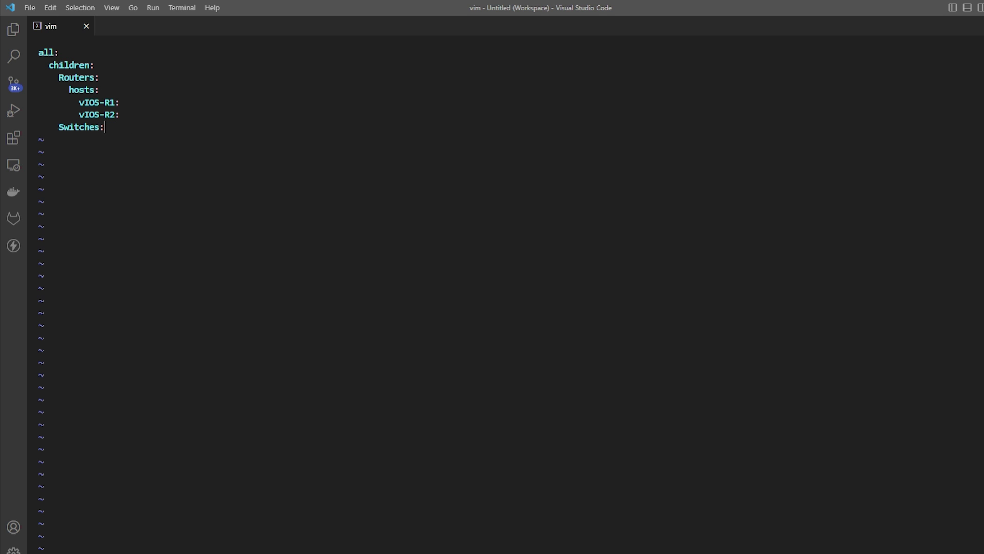
key(Return)
text(hosts:)
key(Return)
text(vIOS)
text(-S)
text(W1)
key(Return)
key(BackSpace)
key(BackSpace)
key(BackSpace)
key(BackSpace)
key(BackSpace)
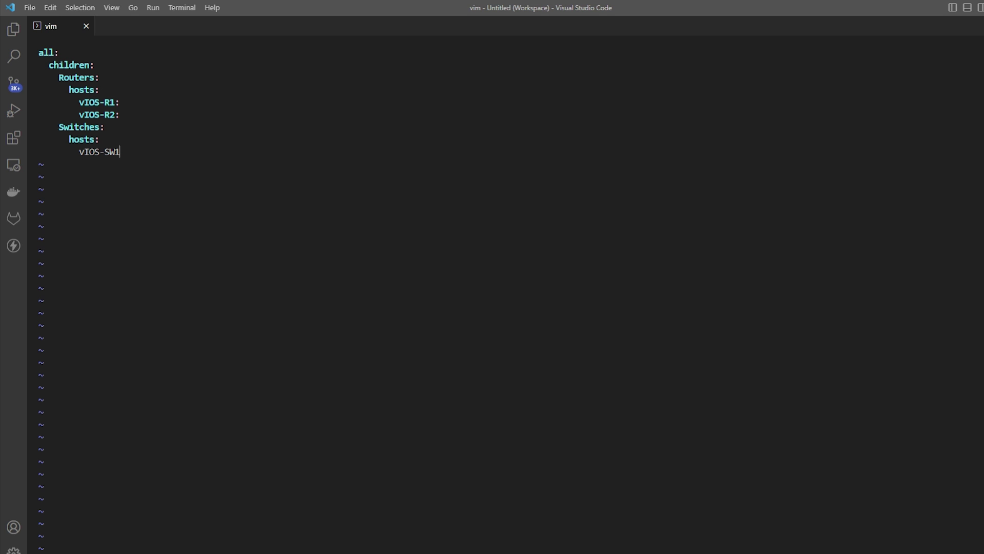
text(:)
key(Return)
text(vIOS-)
text(SW2:)
key(Return)
Add a top-level hosts block with ungrouped hosts 192.168.0.10 and 192.168.0.20.
key(Return)
key(BackSpace)
key(BackSpace)
key(BackSpace)
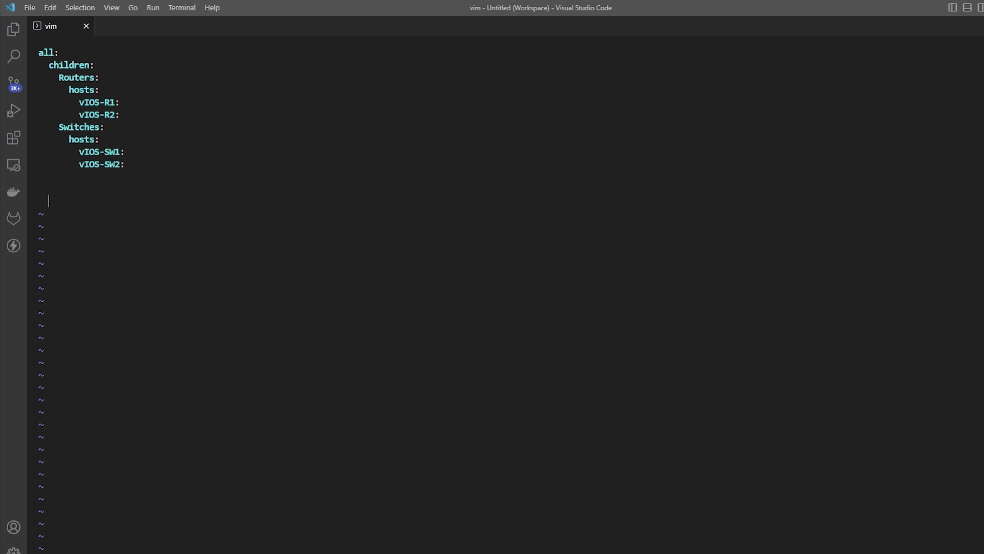
text(hosts:)
key(Return)
text(192.168.0.10:)
key(Return)
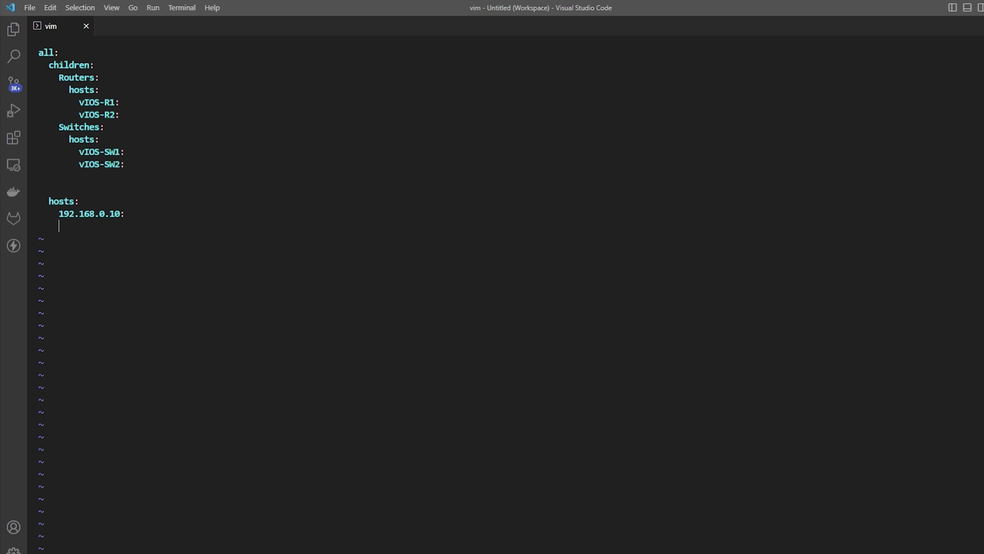
text(192.16)
text(0:)
Save inv.yml and list the inventory with ansible-inventory -i inv.yml --list.
key(Escape)
text(:wq)
key(Return)
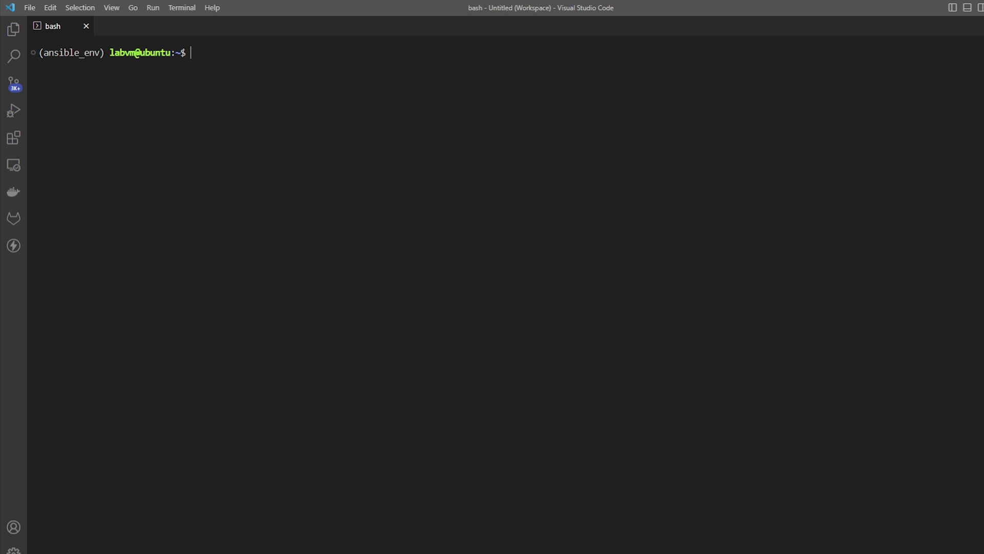
text(ansible-inventory -i)
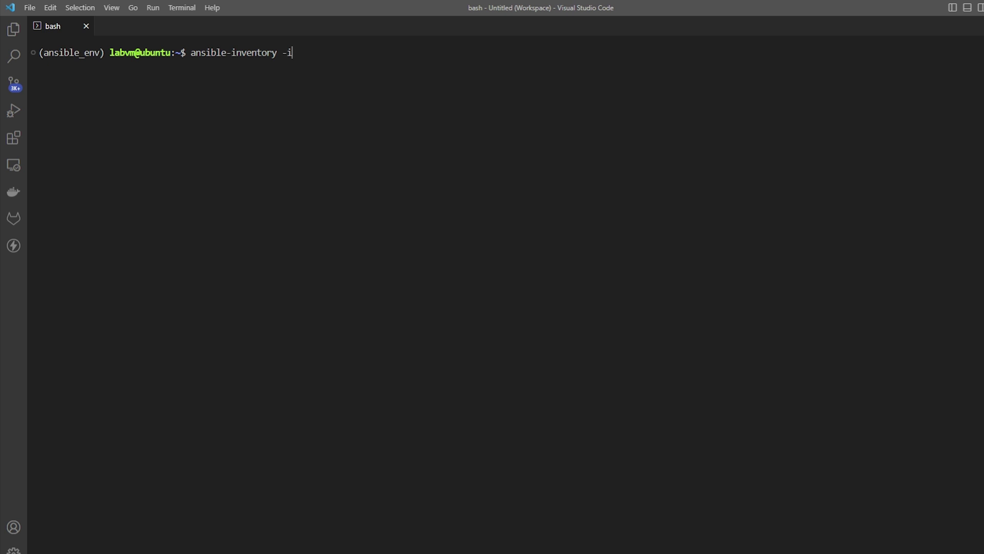
text( inv.yml --list)
key(Return)
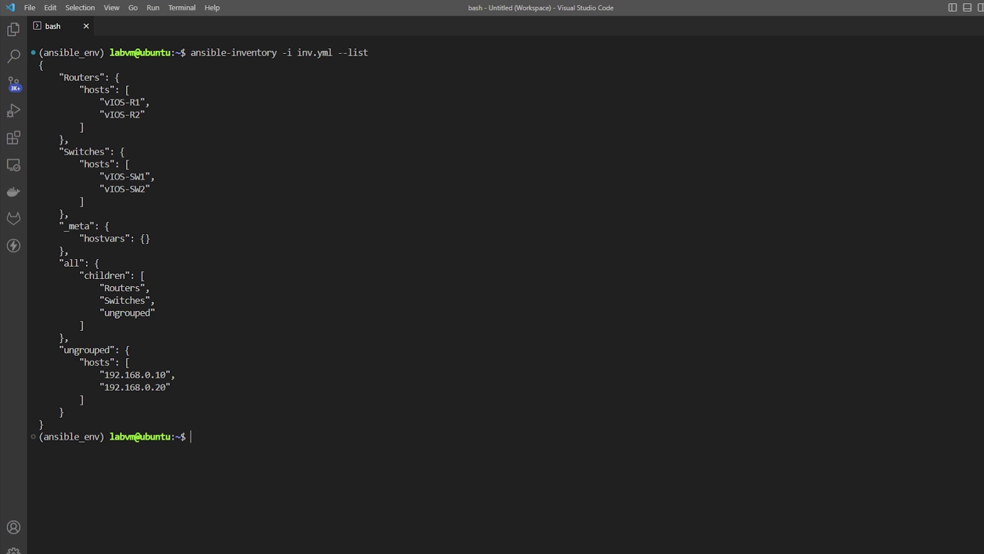
text(vim inv.yml)
key(Return)
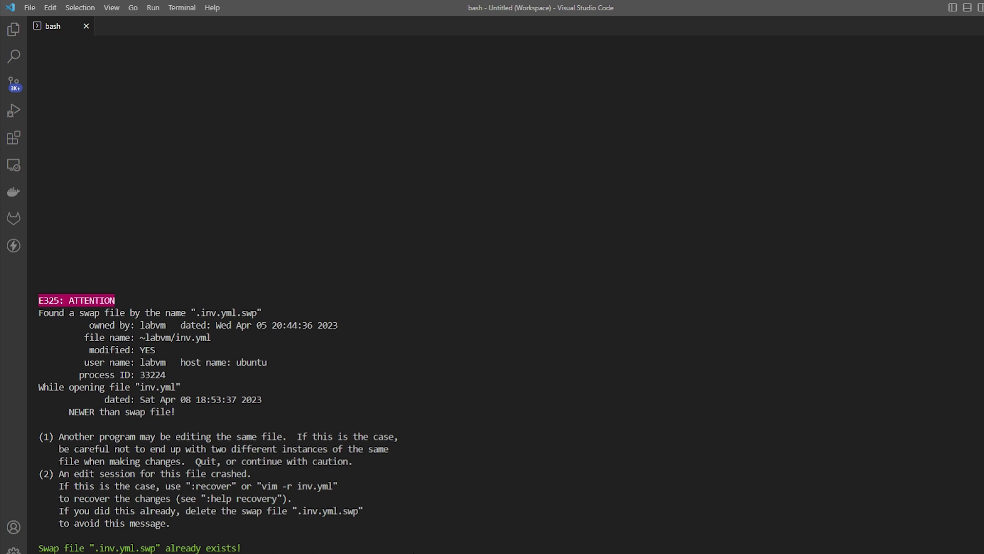
key(e)
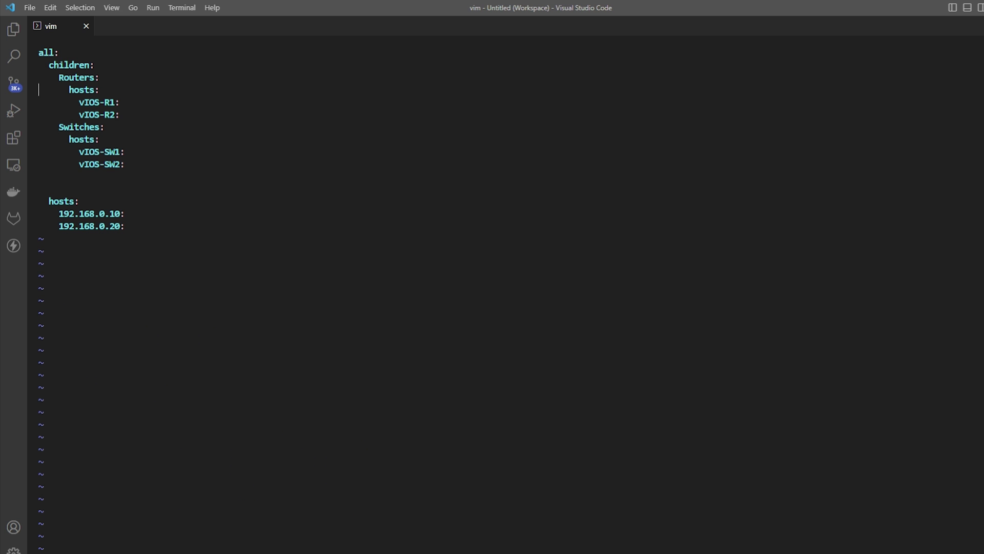
key(Down)
key(Down)
key(Down)
key(w)
key(w)
key(o)
key(BackSpace)
key(Return)
key(BackSpace)
key(BackSpace)
text(vars)
text(:)
key(Return)
text(ansible_us)
text(er: netdevops)
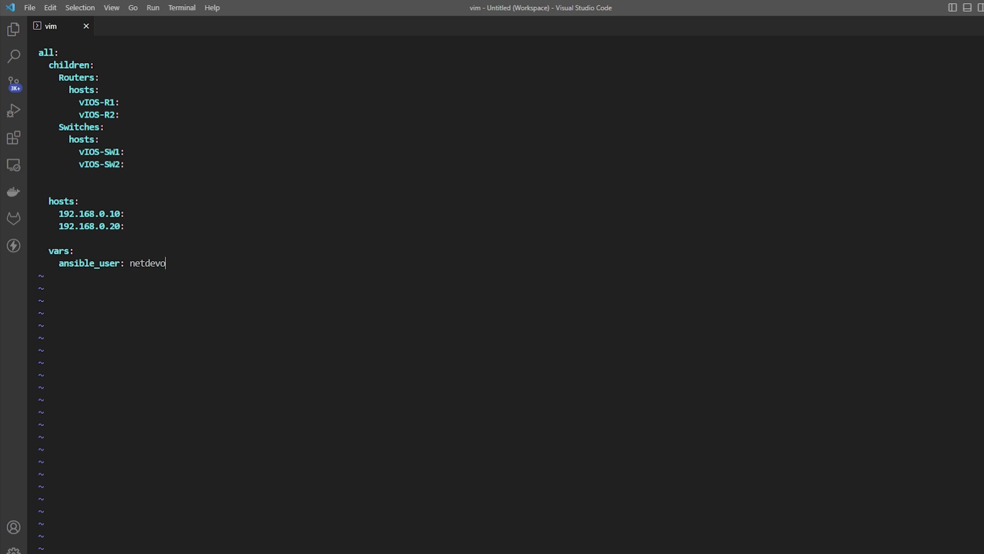
key(Return)
text(ansible_pass)
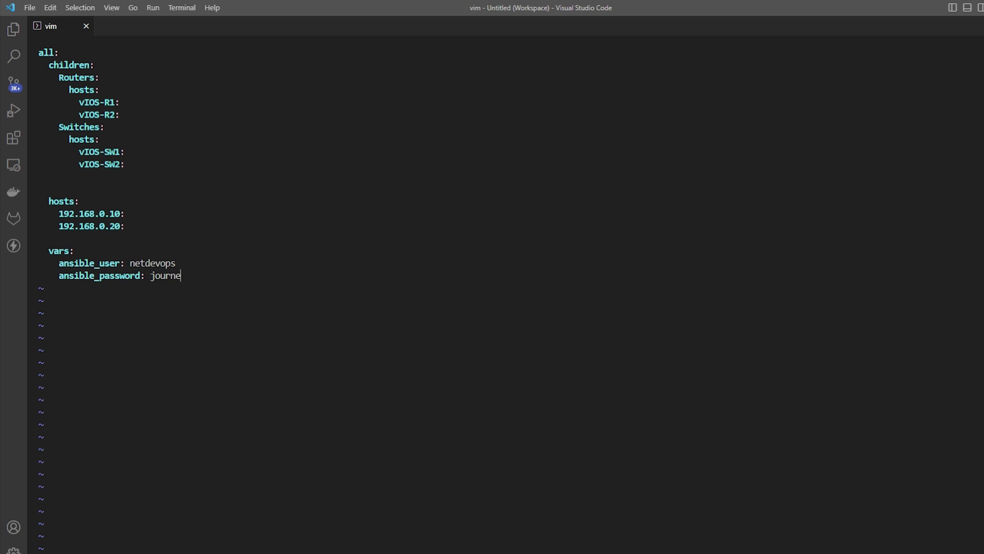
text(:wq)
key(Return)
Clear the terminal and rerun ansible-inventory -i inv.yml --list on the updated file.
key(ctrl+l)
key(Up)
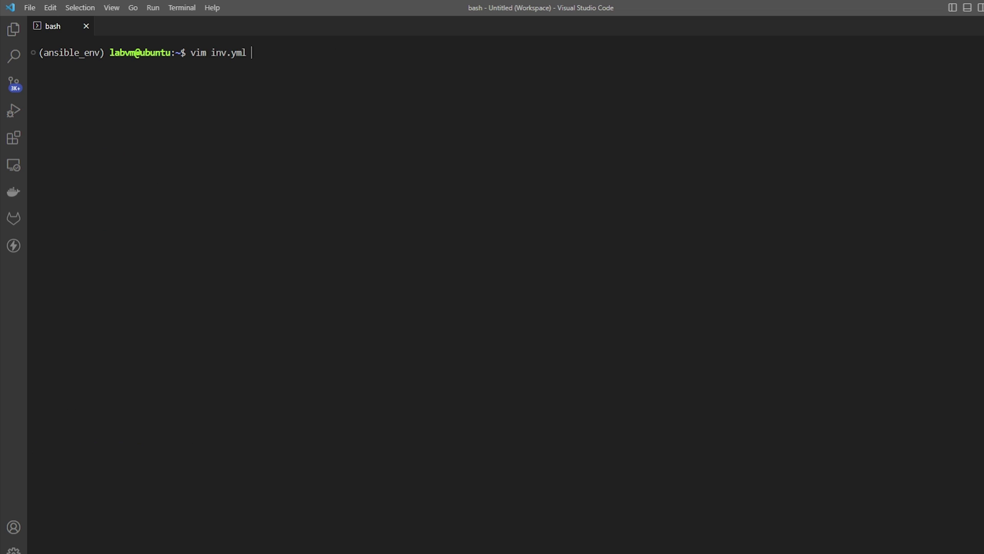
key(Up)
key(Return)
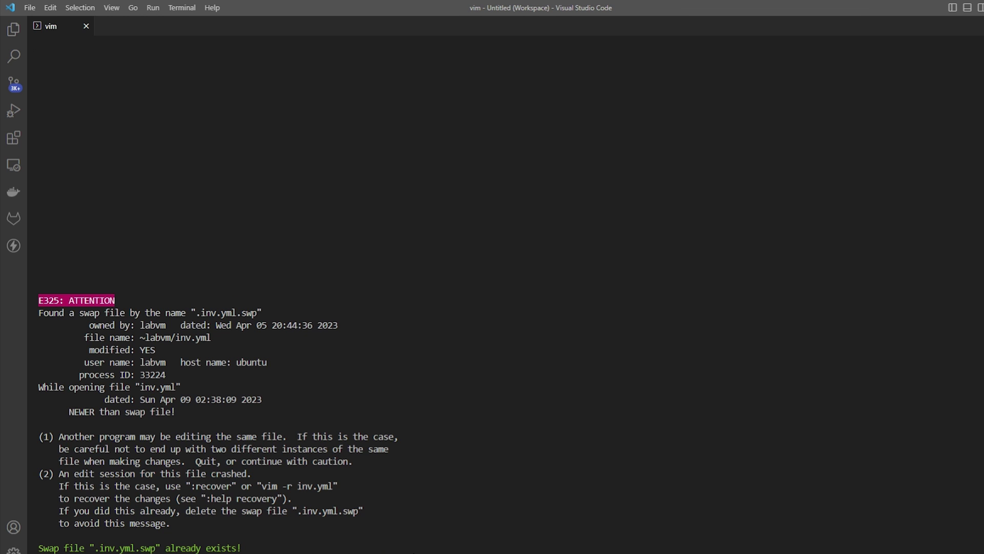
Add snmp vars to the Routers and Switches groups in inv.yml.
key(e)
text(o)
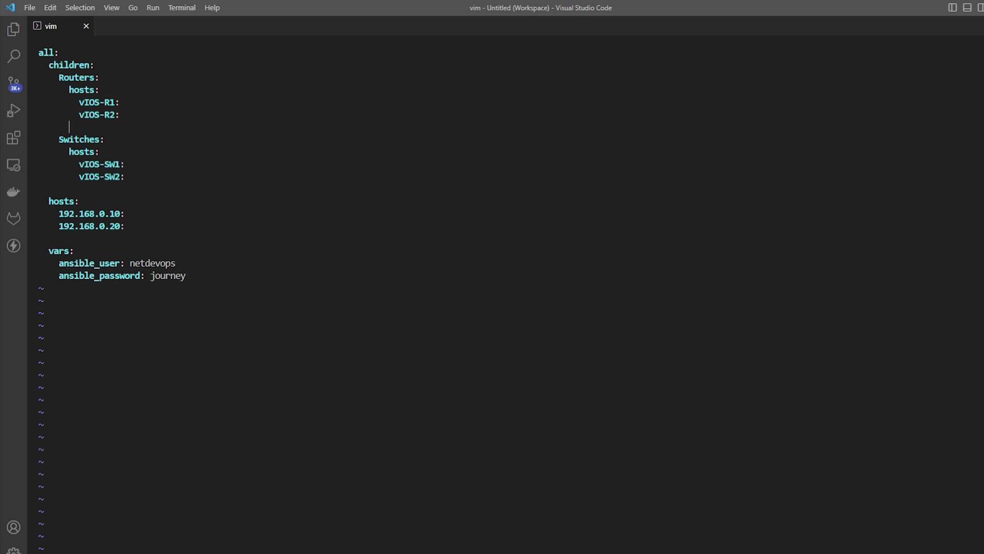
text(vars:)
key(Return)
key(Return)
key(Up)
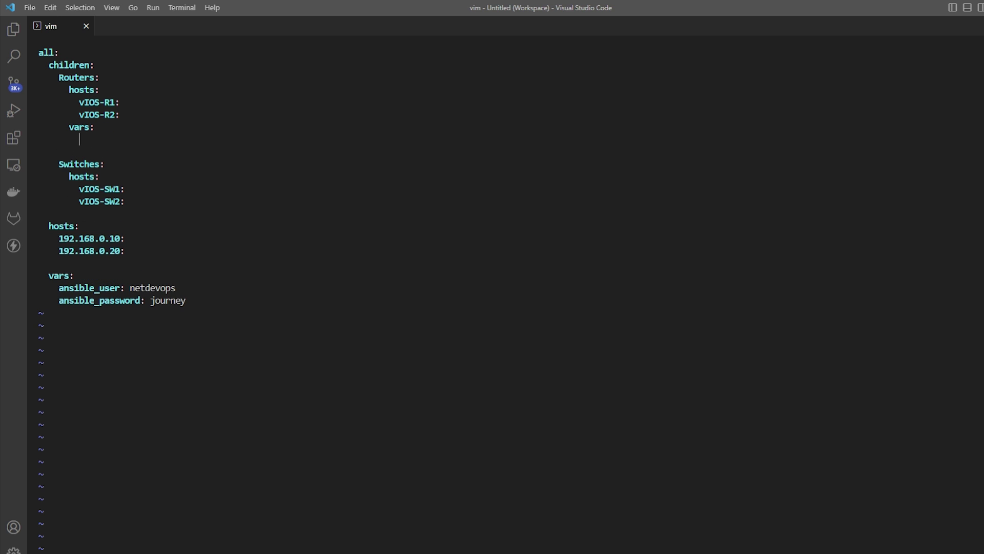
text(snmp: snmp_1)
text(.nerdevopsjourney.com)
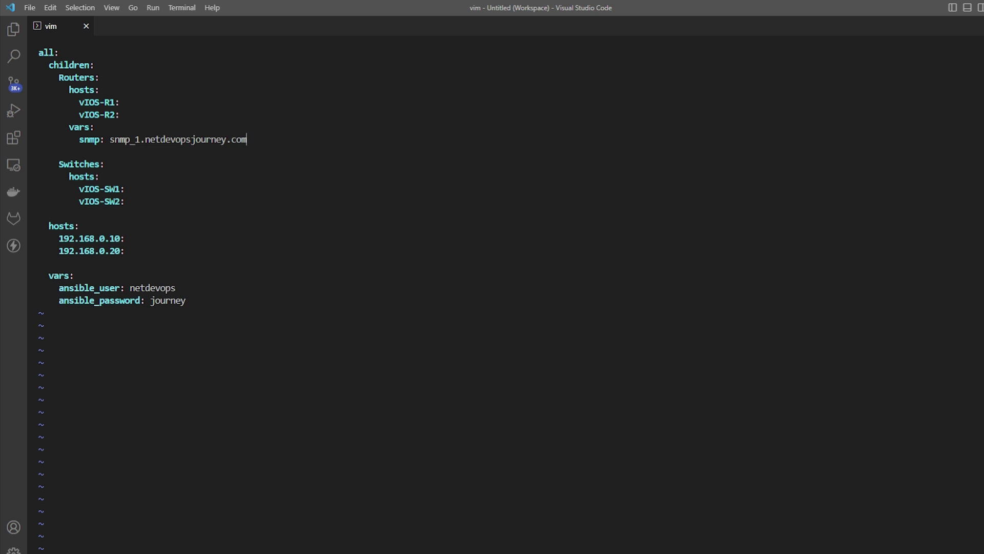
key(Down)
key(Down)
key(Down)
key(Down)
key(Down)
key(End)
key(Return)
text(vars:)
key(Return)
text(snm)
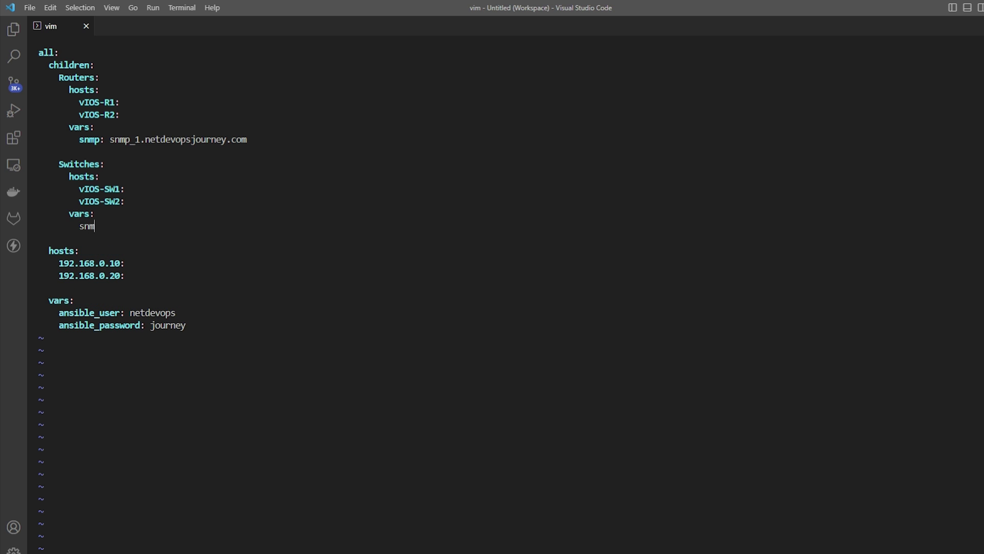
text(p: snmp_2.netdevop)
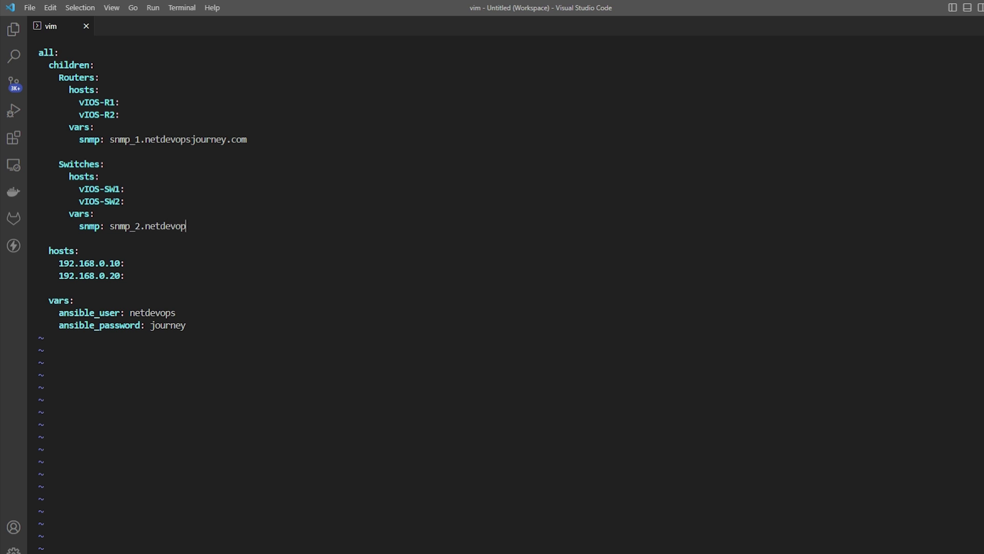
text(sjourney.)
text(com)
Add a vars block with snmp: snmp_3.netdevopsjourney.com under the ungrouped hosts.
key(Down)
key(Down)
key(Down)
key(Down)
key(End)
key(Return)
key(BackSpace)
key(BackSpace)
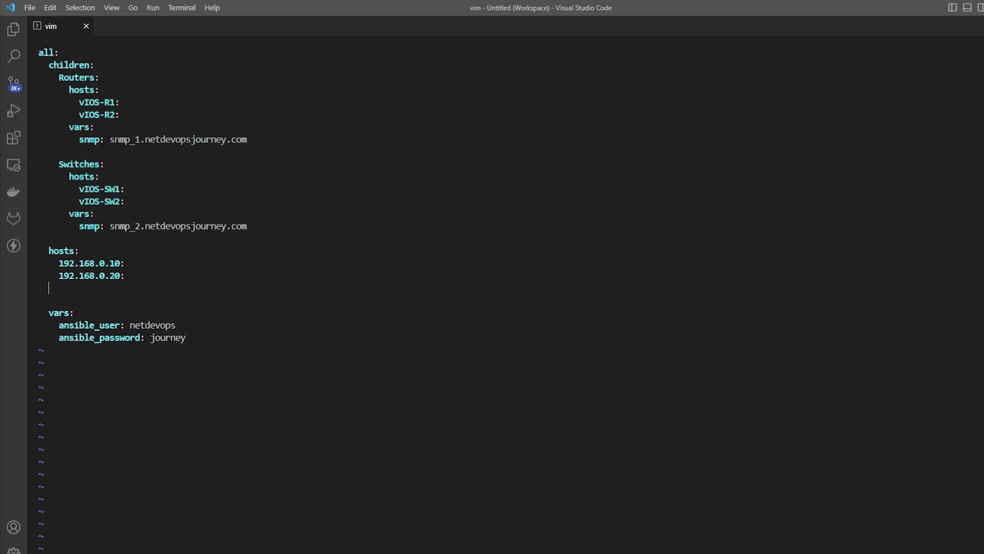
text(vars:)
key(Return)
text(sn)
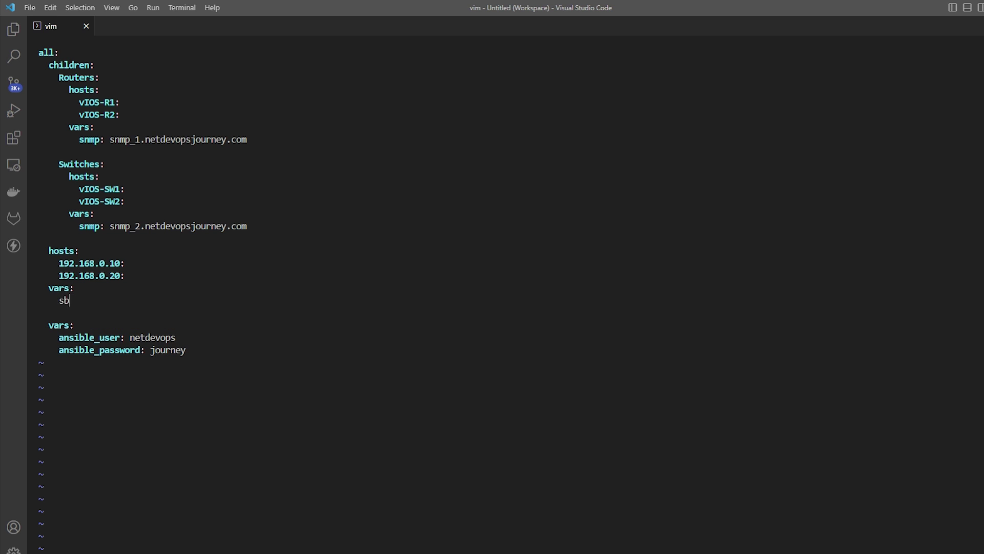
text(mp: snmp_)
text(3.netdevops)
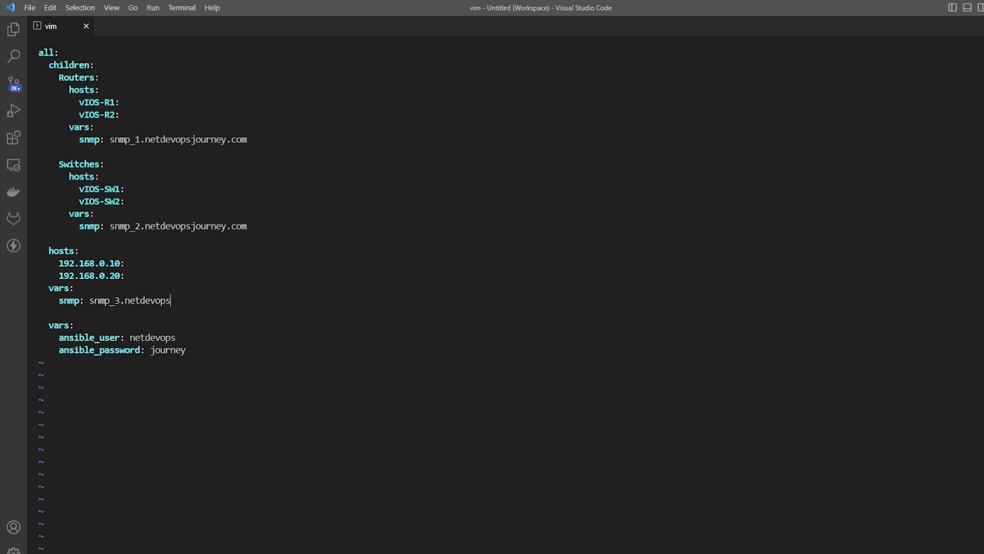
text(journey.com)
key(BackSpace)
key(BackSpace)
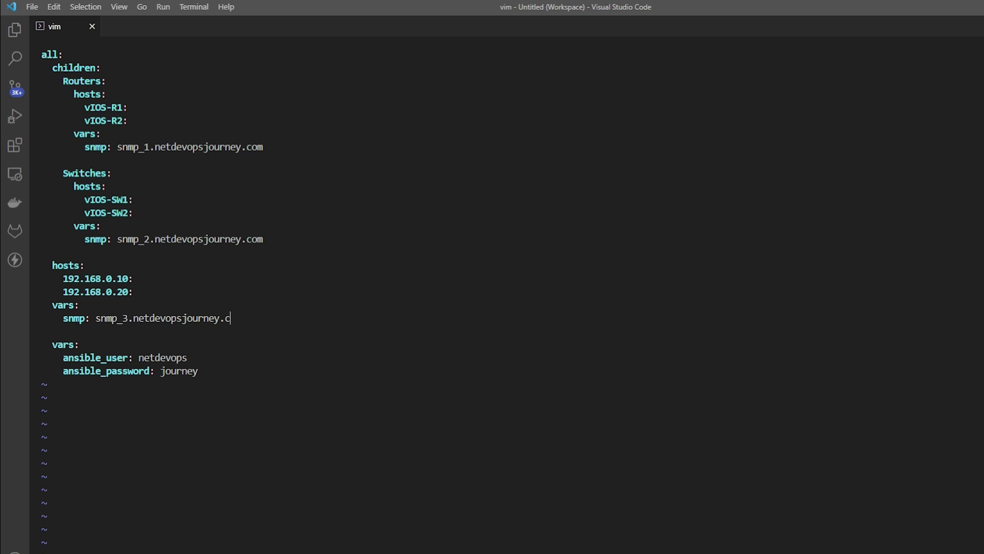
Save inv.yml and rerun ansible-inventory -i inv.yml --list, which warns of duplicate vars.
key(Escape)
text(:wq)
key(Return)
key(Up)
key(Up)
key(Up)
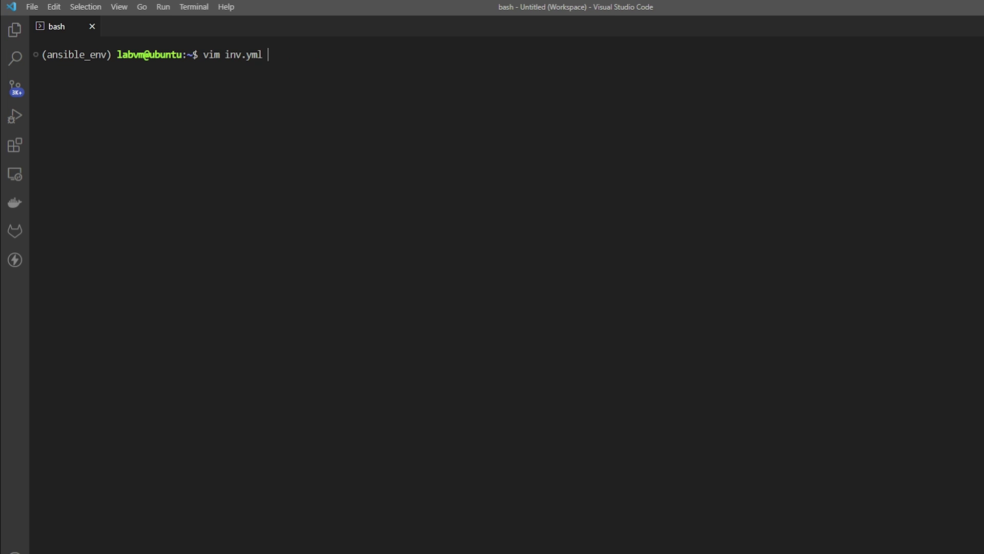
key(Down)
key(Down)
key(Up)
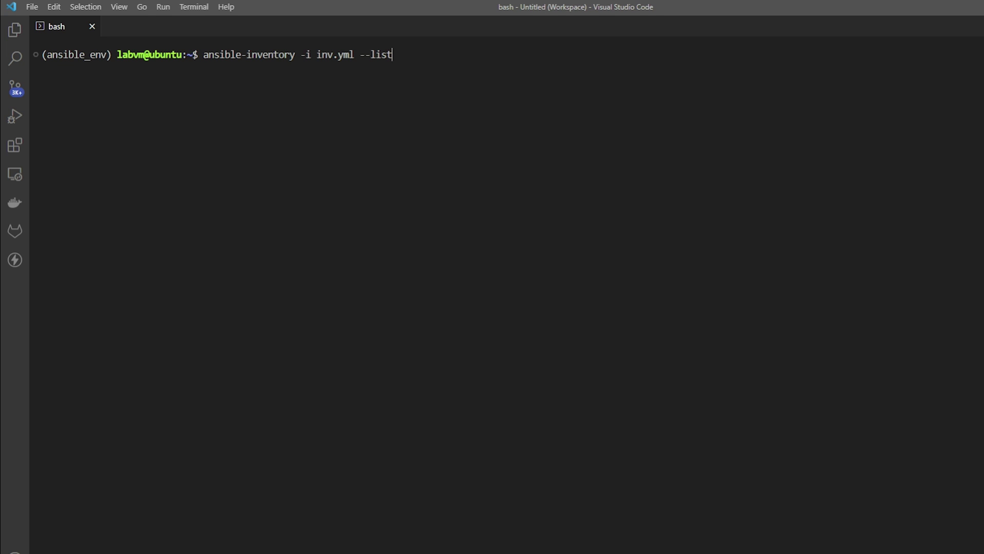
key(Return)
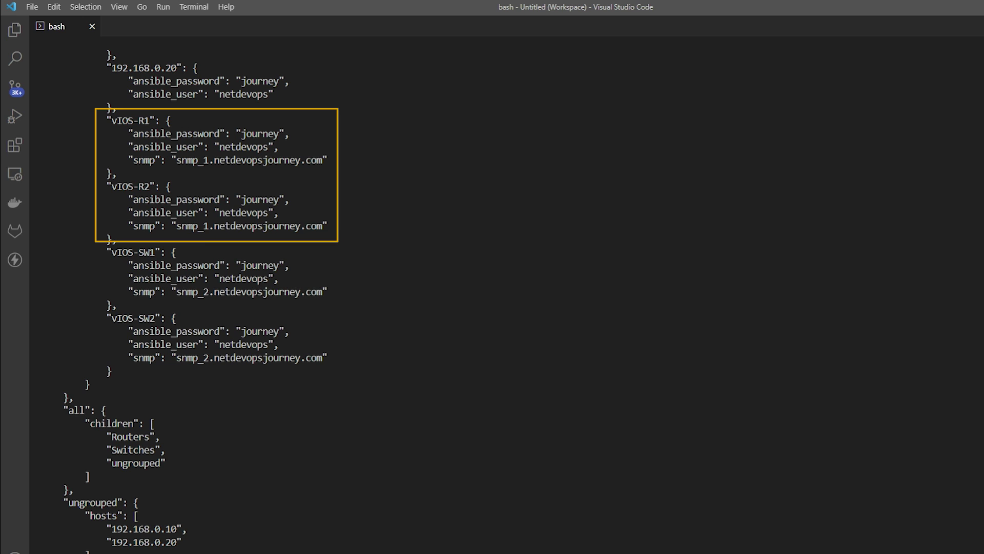
scroll(493, 277, up, 3)
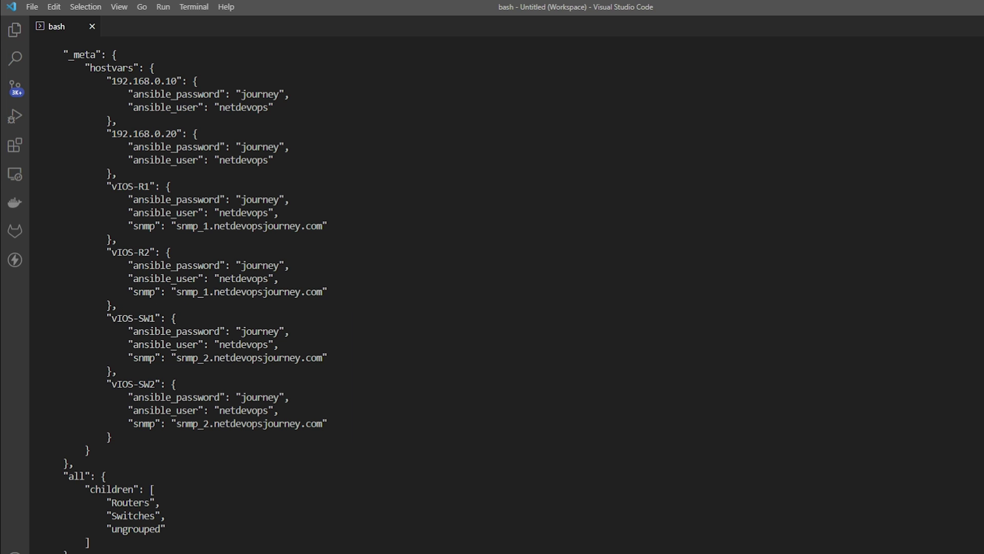
scroll(493, 293, down, 2)
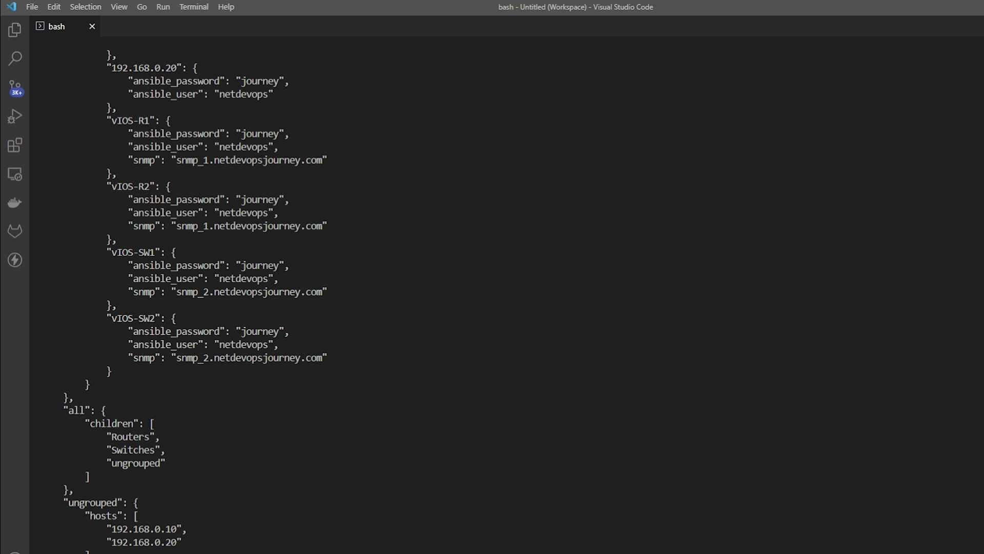
scroll(493, 292, up, 3)
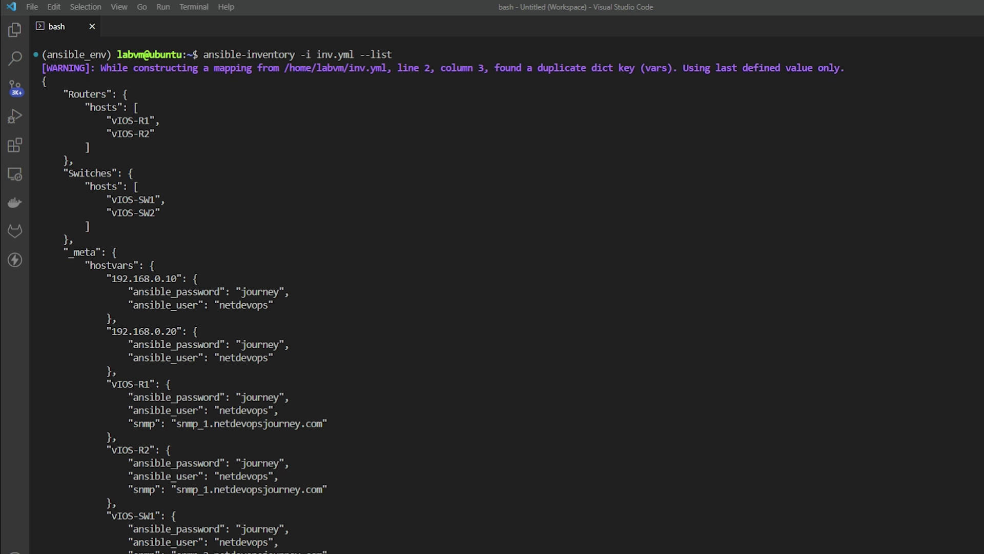
scroll(492, 307, down, 7)
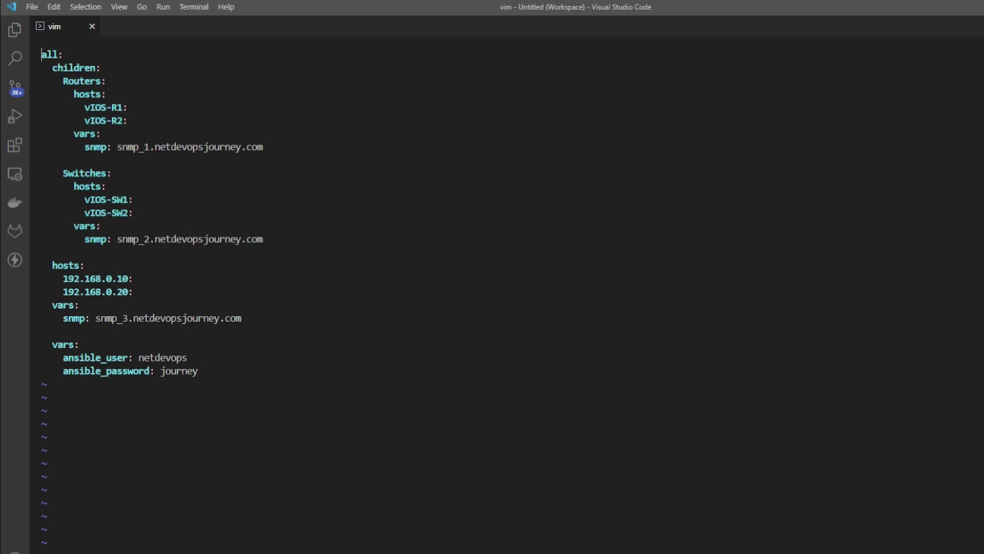
In vim, step down through the router and switch groups to the 192.168.0.20 host line.
key(j)
key(j)
key(j)
key(j)
key(j)
key(j)
key(j)
key(j)
key(j)
key(j)
key(j)
key(j)
key(j)
key(j)
key(j)
key(j)
key(j)
key(j)
Move to the ungrouped 'vars' line and begin deleting it.
key(k)
key(l)
key(l)
key(d)
key(d)
key(d)
Delete the ungrouped vars and snmp_3 lines, fixing the stray dot in snmp_3.netdevopsjourney.com.
key(j)
key(j)
key(w)
key(w)
key(dollar)
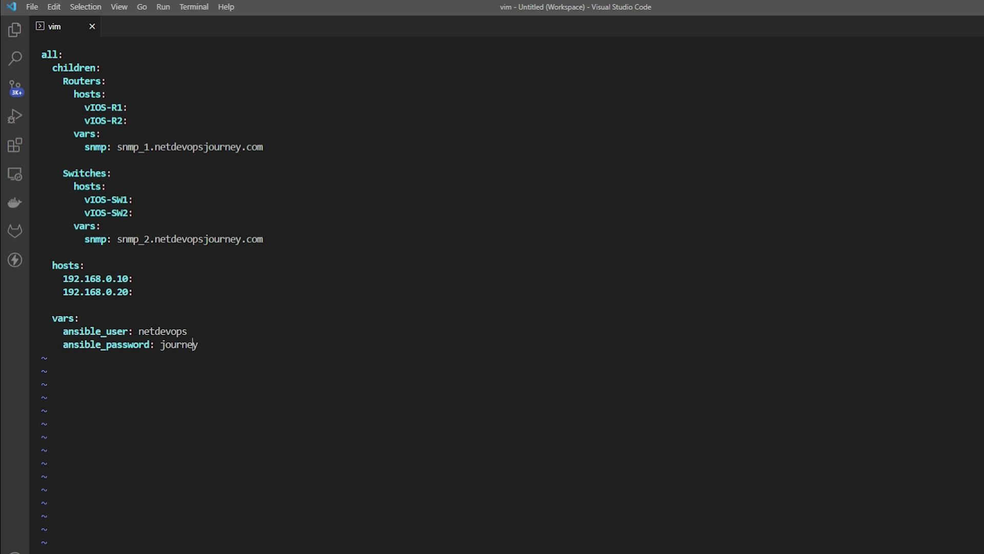
text(o)
text(sn)
text(mp: snmp_3.)
text(netdevops.jour)
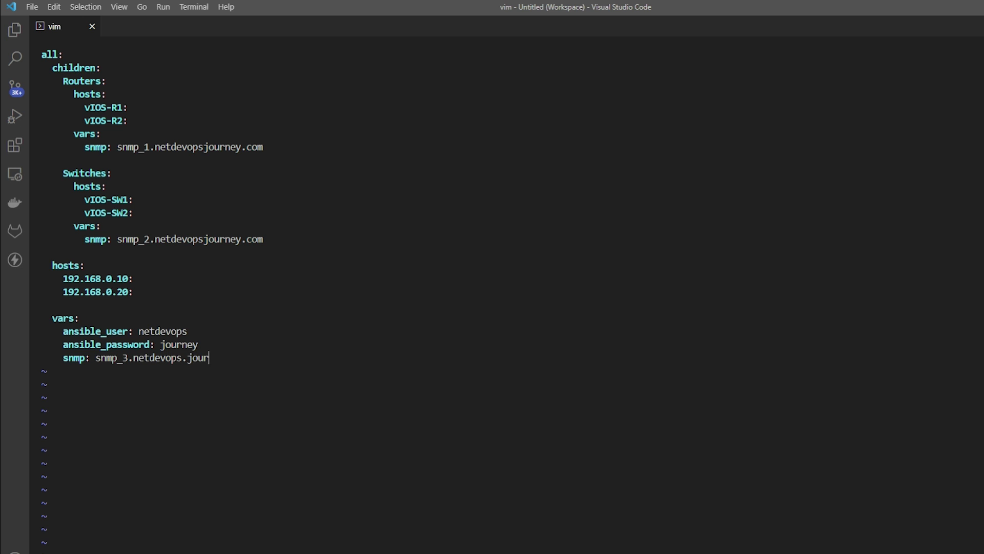
key(BackSpace)
key(BackSpace)
key(BackSpace)
text(journey.com)
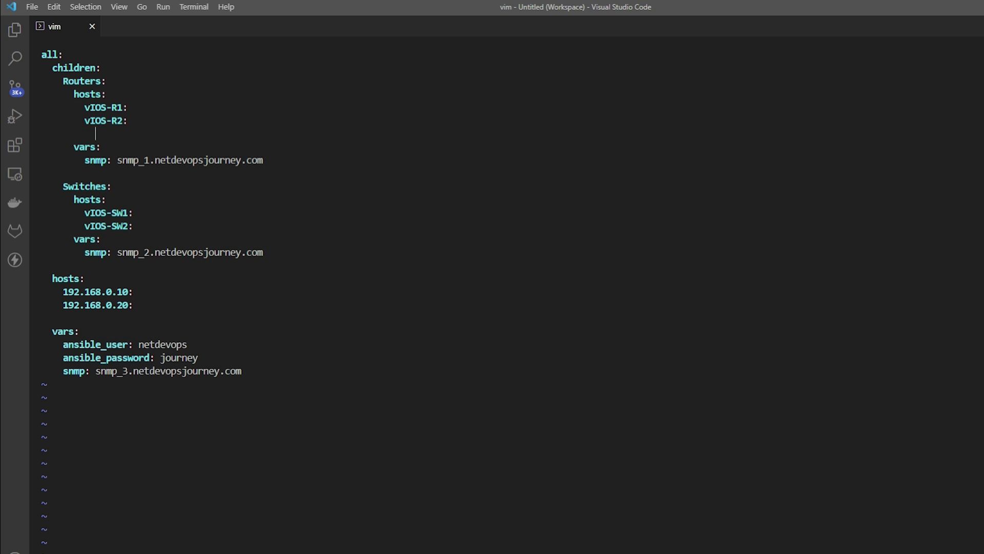
text(vars:)
Give vIOS-R2 vars with snmp: snmp_4.netdevopsjourney.com, save inv.yml, and rerun ansible-inventory --list.
key(Return)
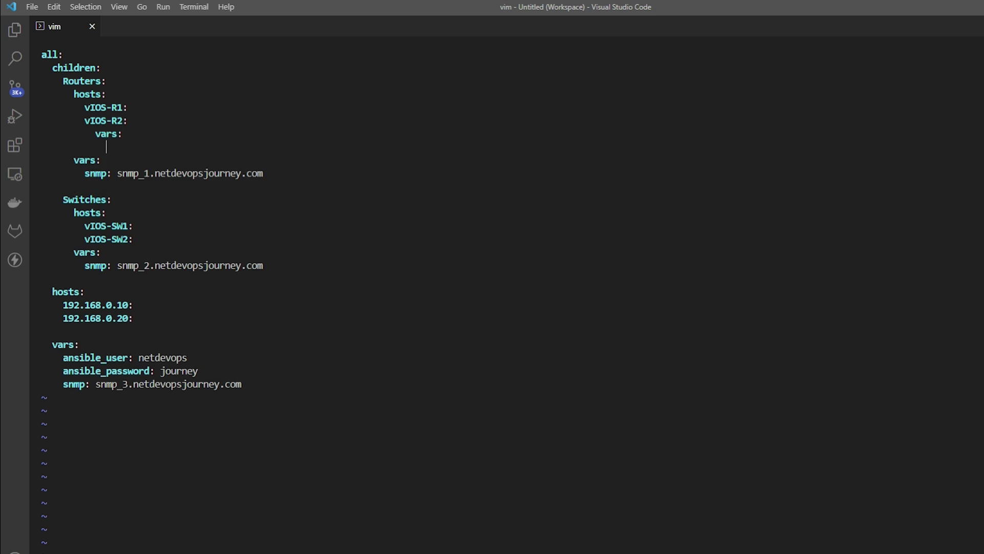
text(snmp: snmp)
text(_4.netdevopsjour)
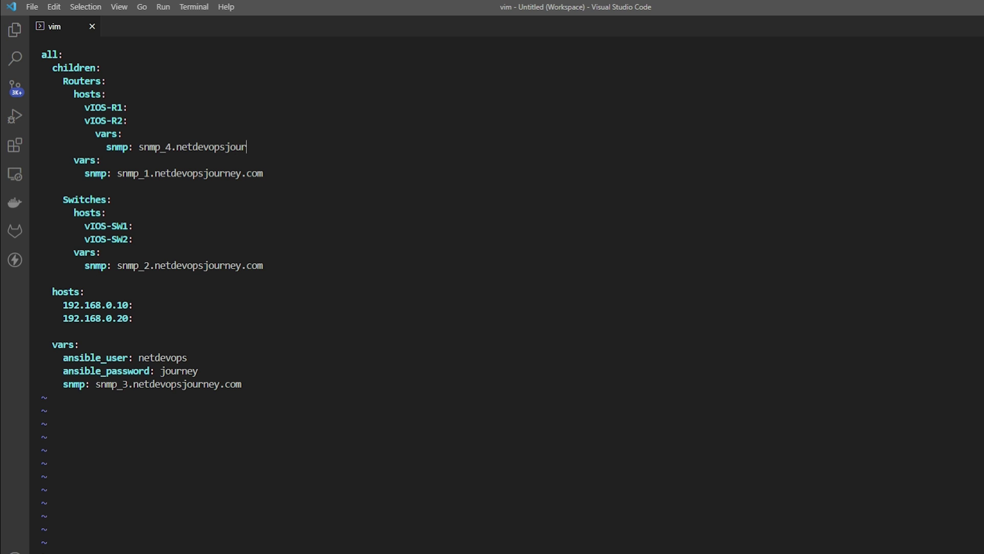
text(ney.com)
key(Escape)
text(:wq)
key(Return)
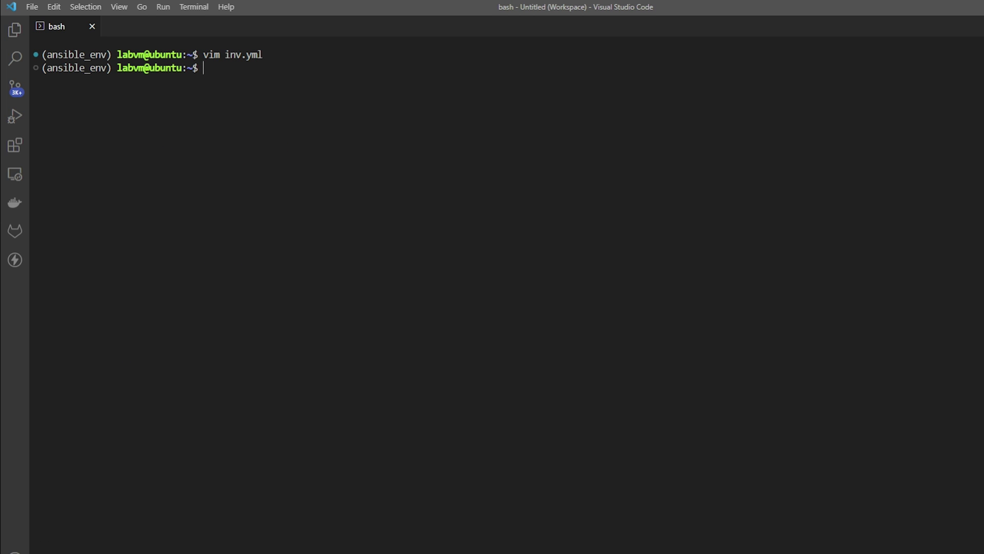
text(clearansible-inventory -i inv.yml --list)
key(Return)
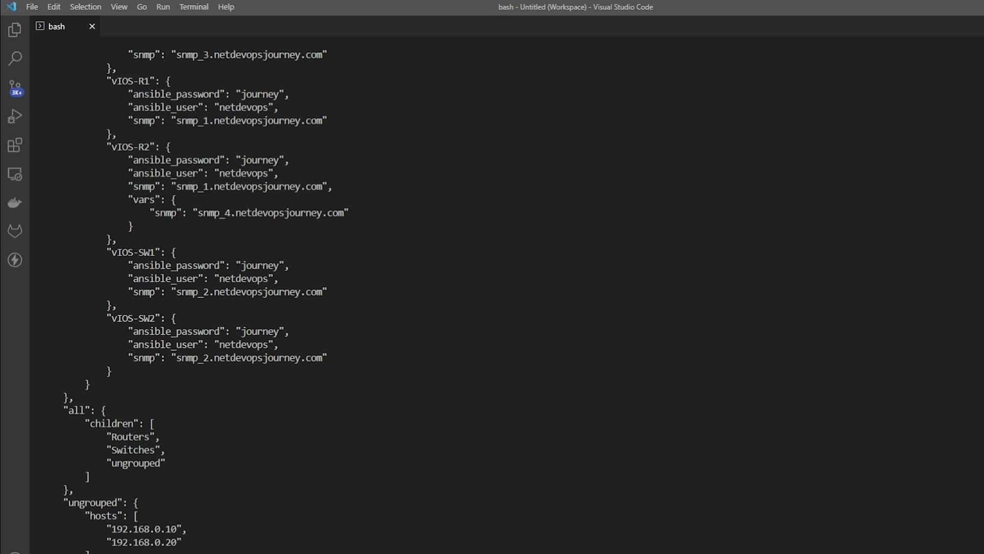